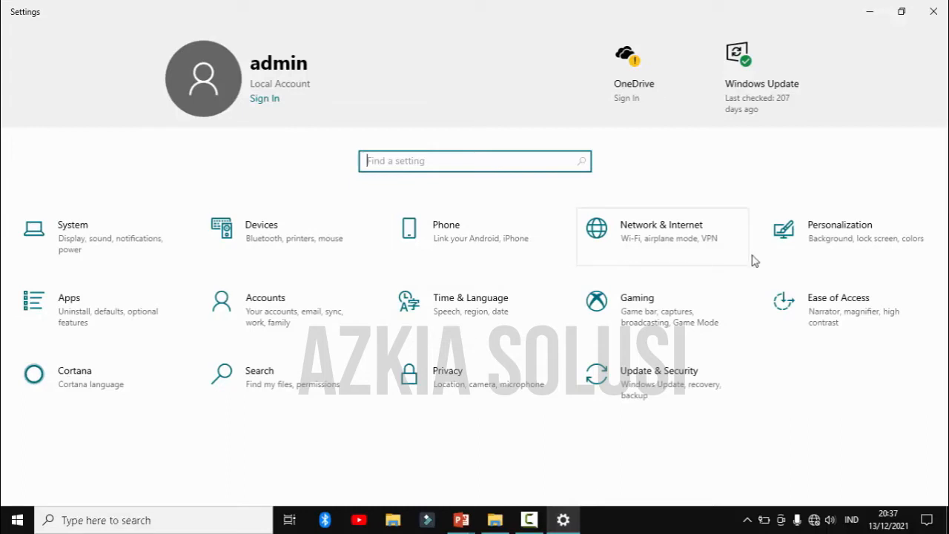
# Open the advanced options of the Evernote app from the Apps & features list.
pyautogui.click(65, 288)
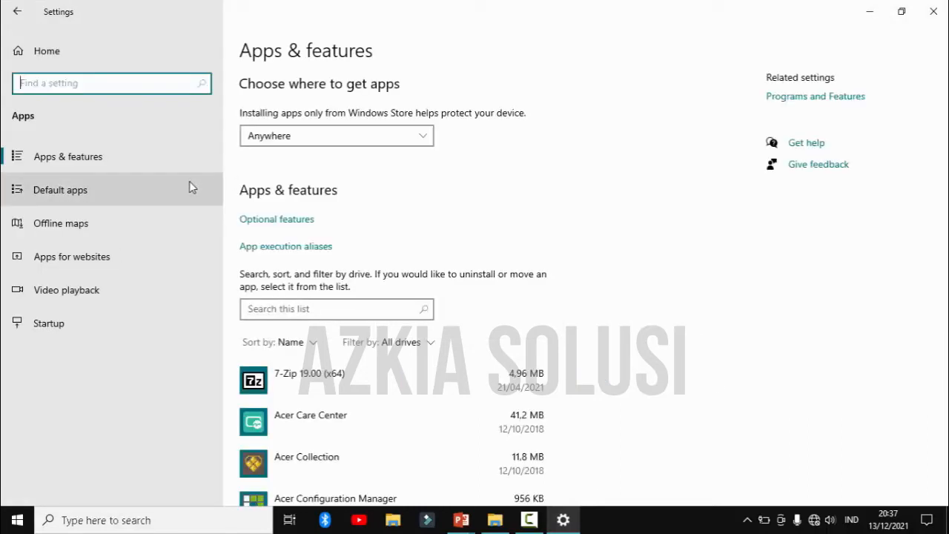
pyautogui.click(76, 162)
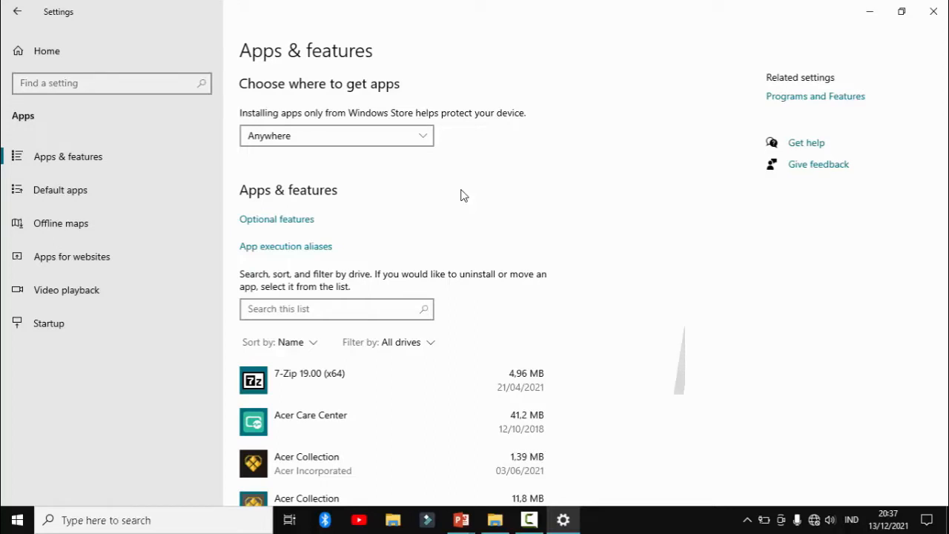
pyautogui.scroll(-2, 462, 195)
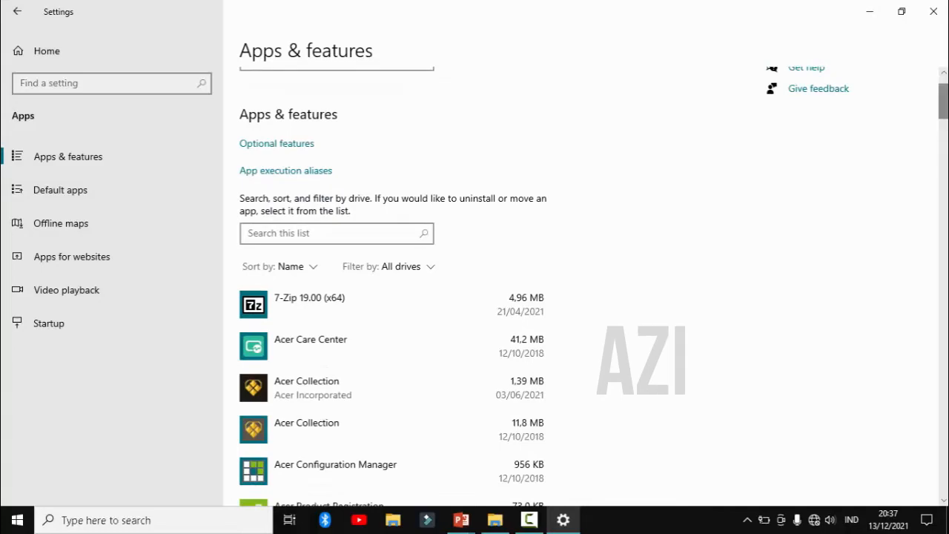
pyautogui.moveTo(944, 102); pyautogui.dragTo(943, 269)
pyautogui.click(303, 391)
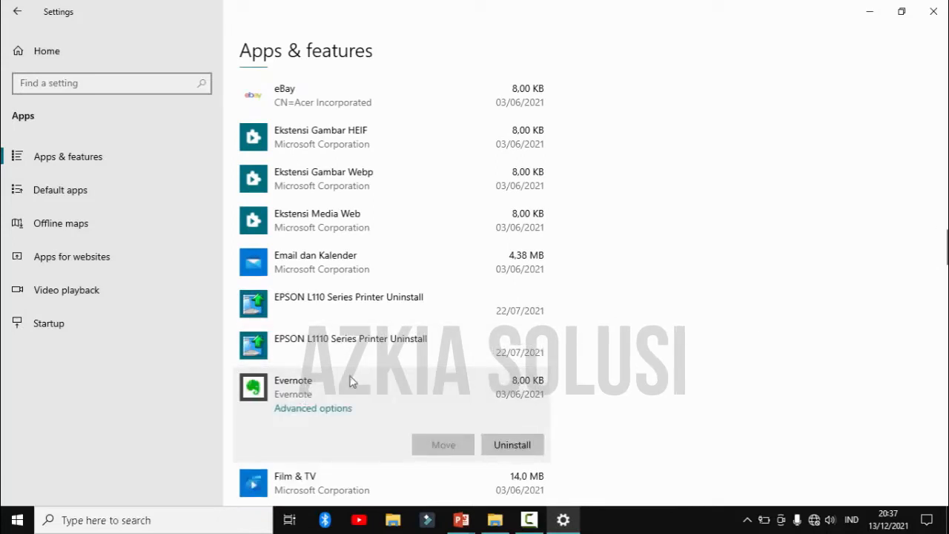
pyautogui.click(330, 410)
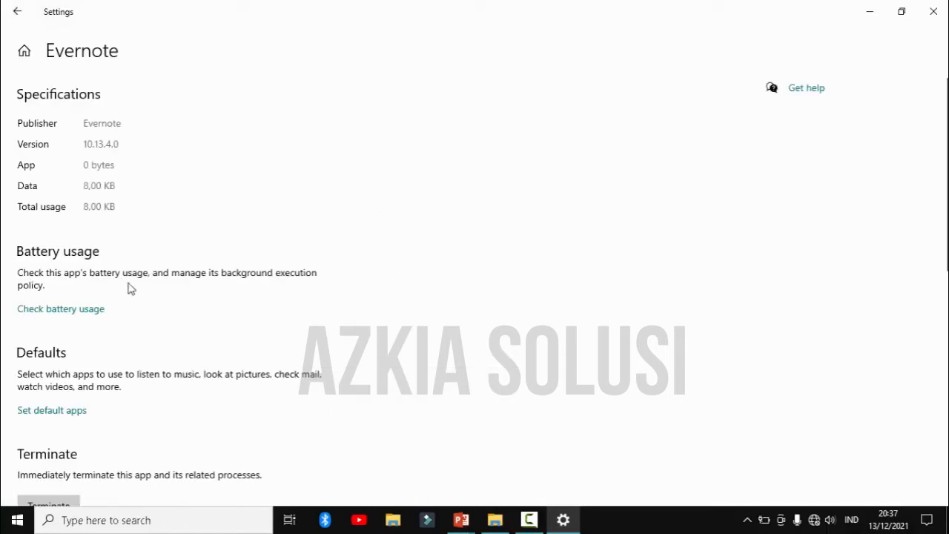
# Review Evernote's terminate, repair and reset options, bring up the reset confirmation, and close Settings without confirming it.
pyautogui.scroll(-2, 109, 314)
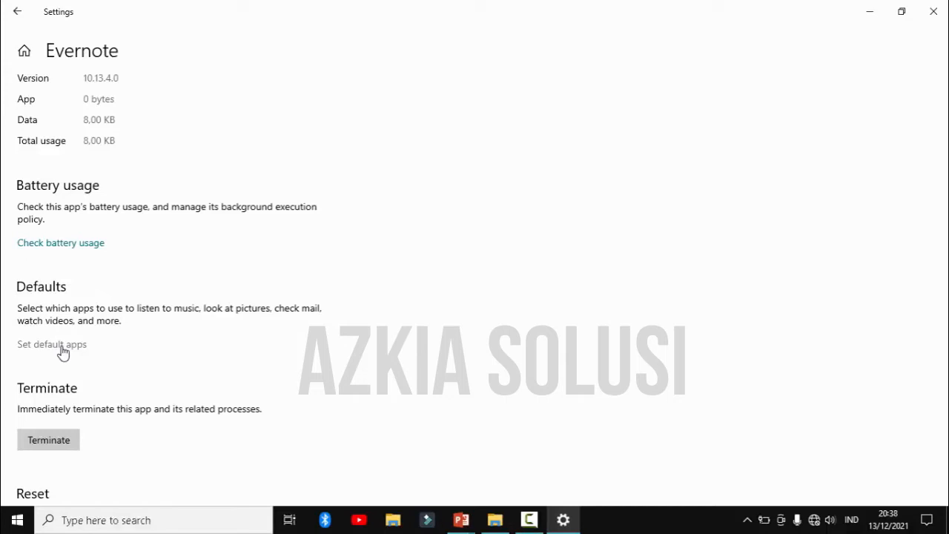
pyautogui.scroll(-3, 63, 352)
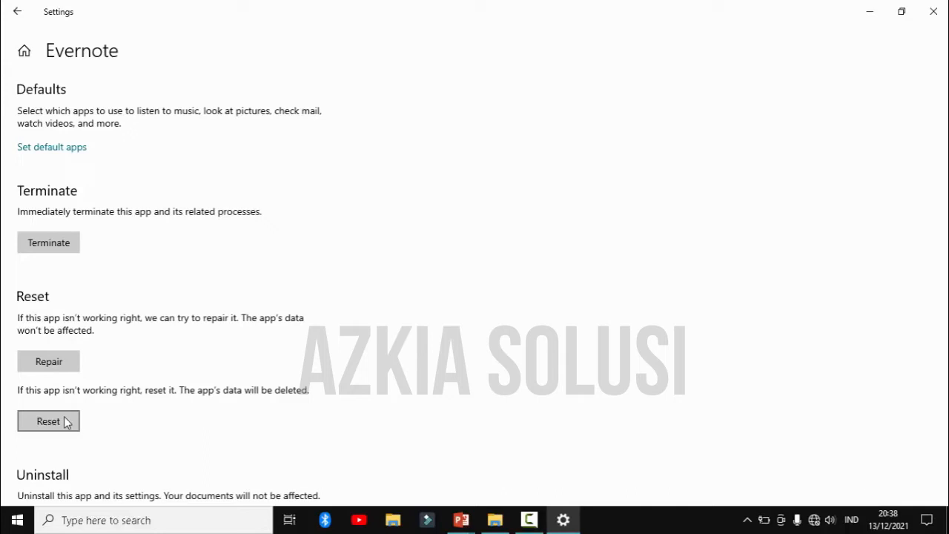
pyautogui.click(65, 423)
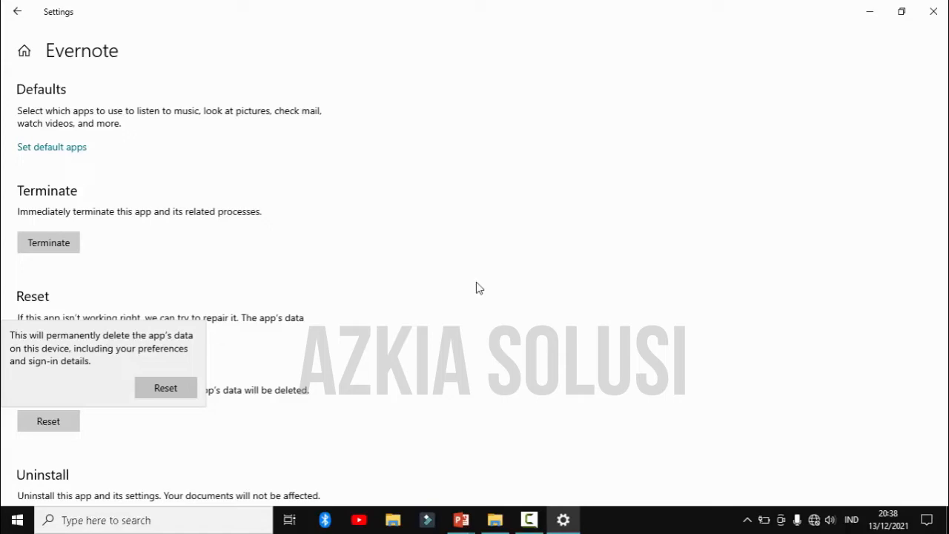
pyautogui.click(932, 13)
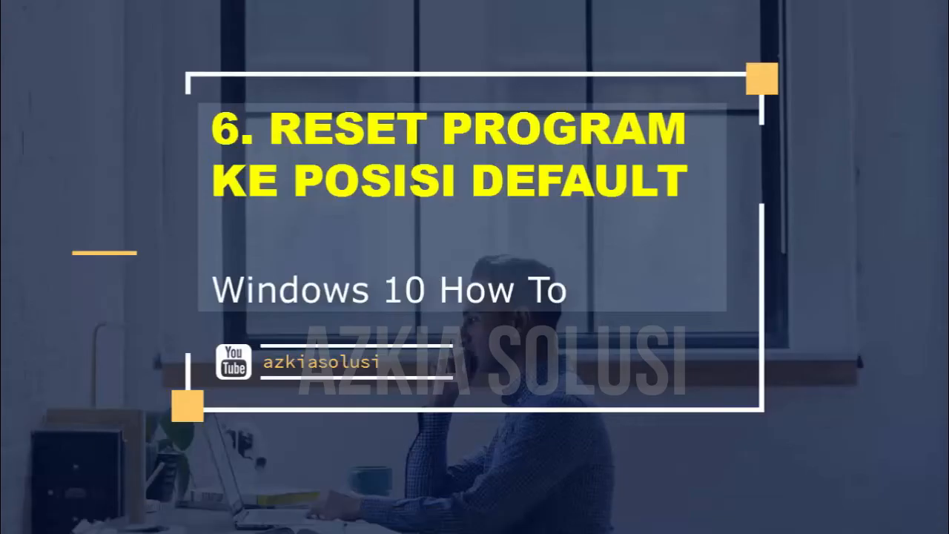
# Advance the slideshow to the next slide and open the Run dialog through Windows search.
pyautogui.click(647, 291)
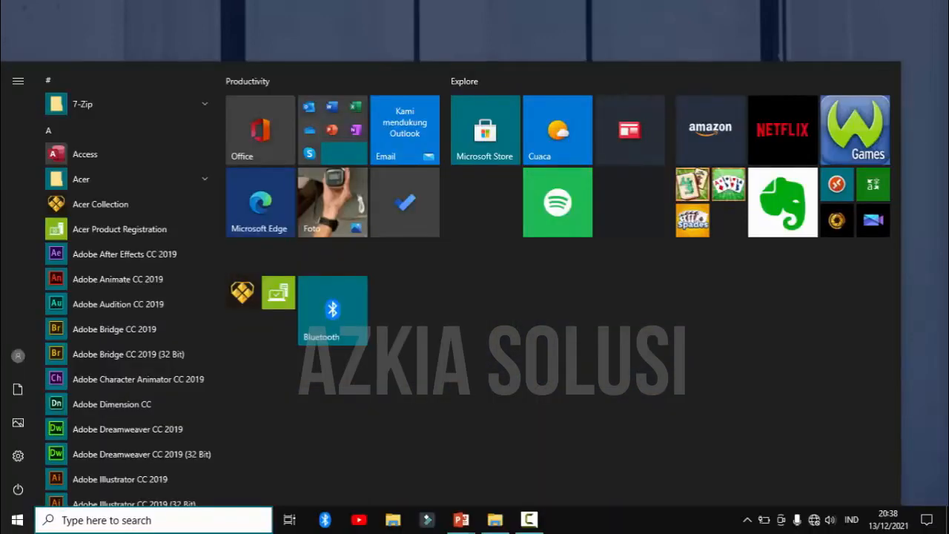
pyautogui.write('R')
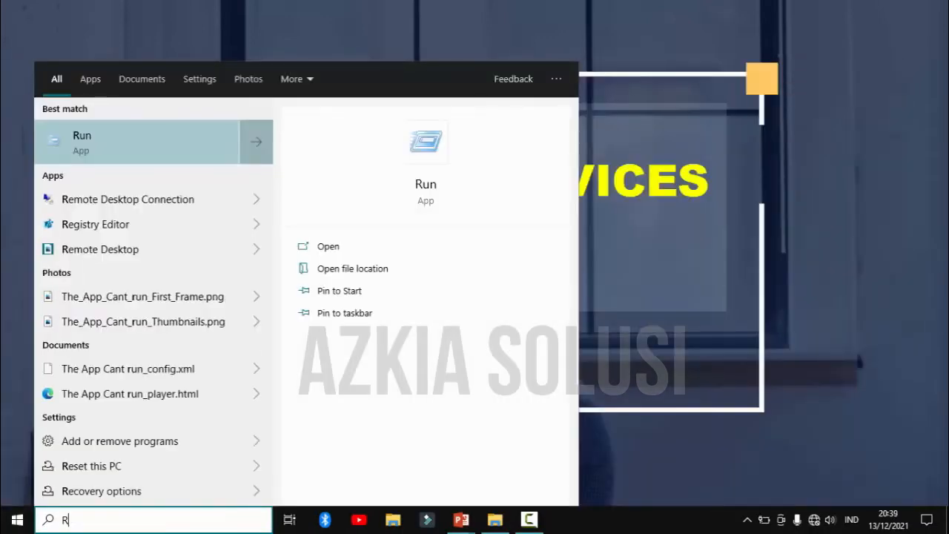
pyautogui.click(187, 144)
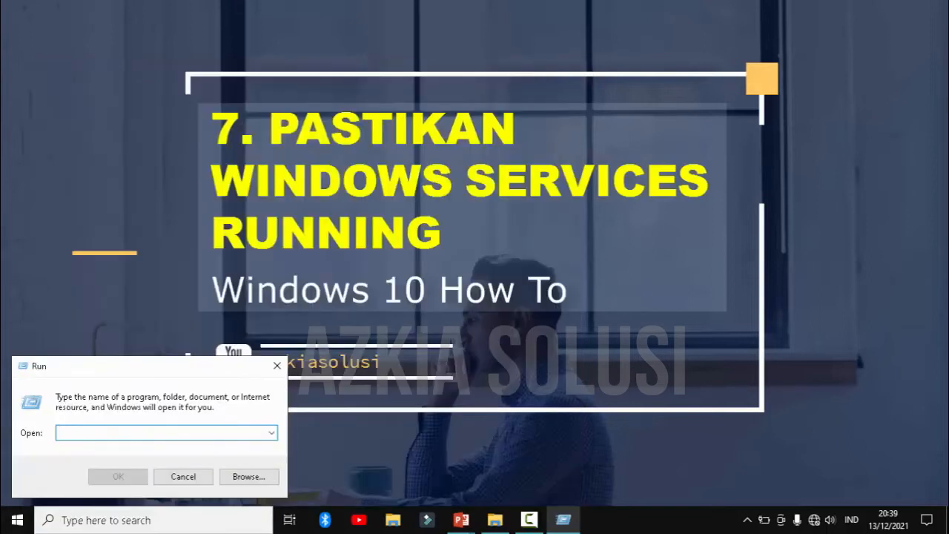
pyautogui.write('SERV')
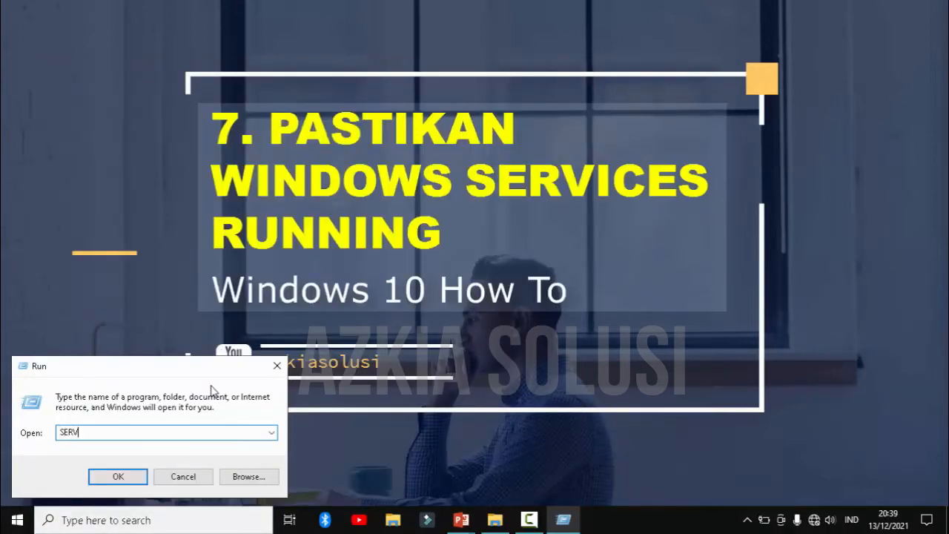
pyautogui.press('BackSpace')
pyautogui.press('BackSpace')
pyautogui.press('BackSpace')
pyautogui.press('BackSpace')
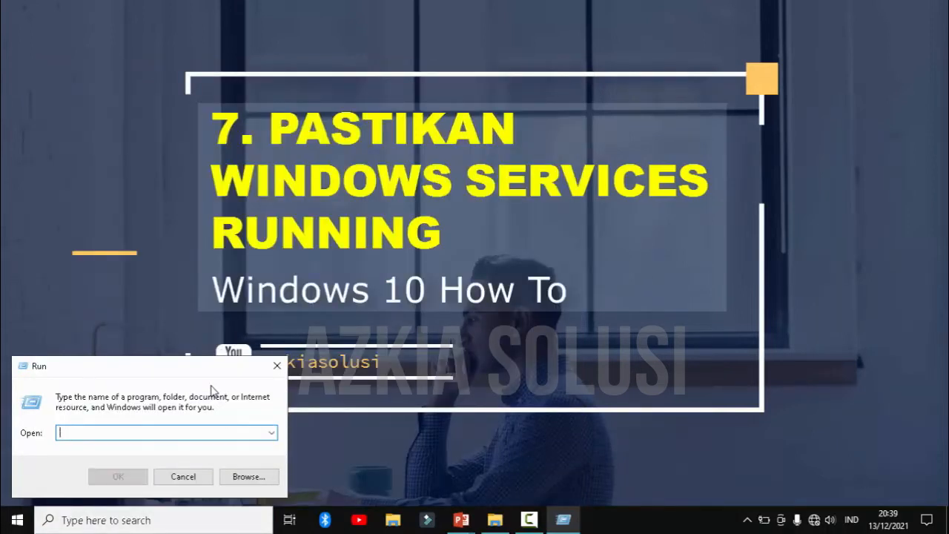
pyautogui.press('Tab')
pyautogui.press('capslock')
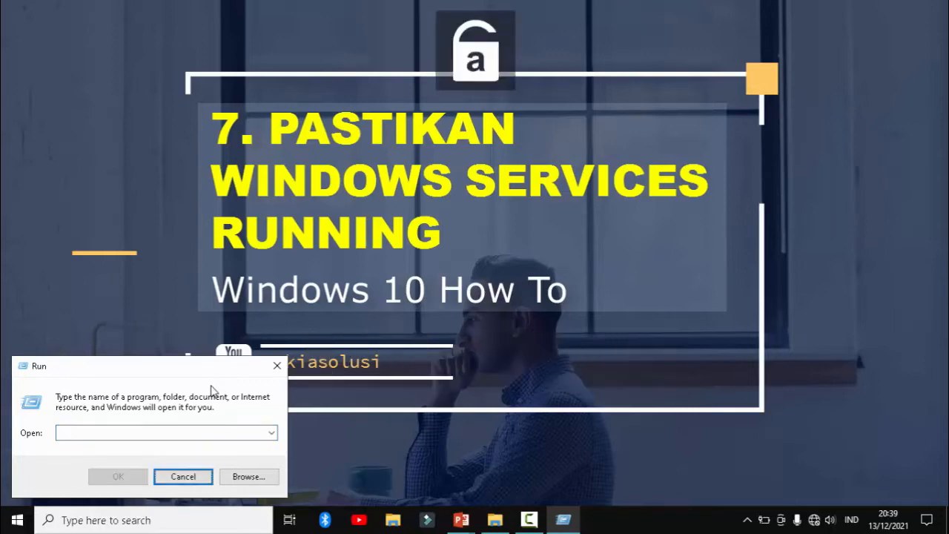
# Launch the Services console by running services.msc.
pyautogui.click(137, 431)
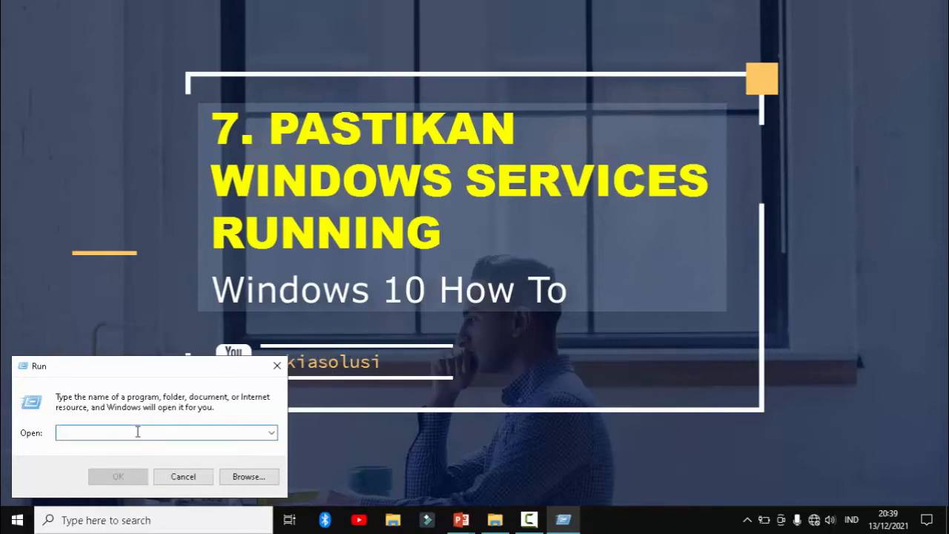
pyautogui.write('services')
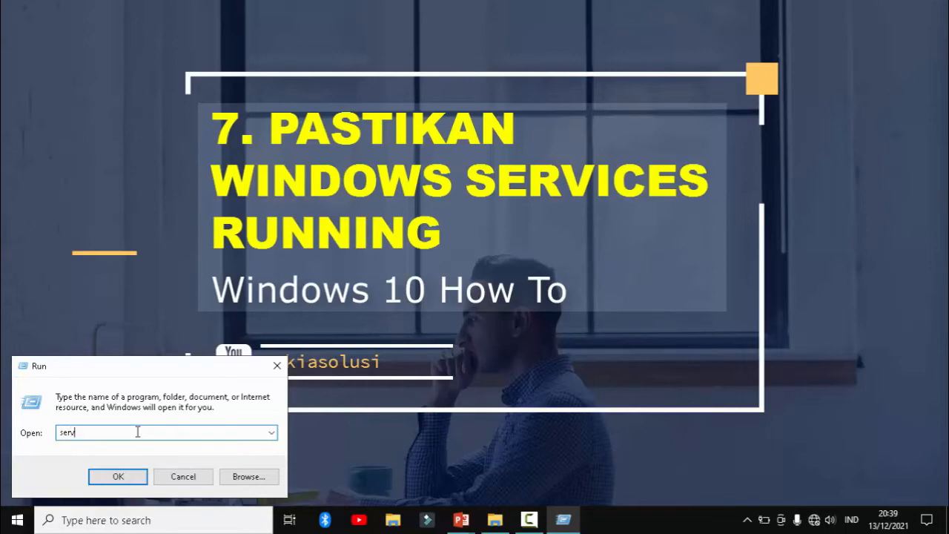
pyautogui.write('.msc')
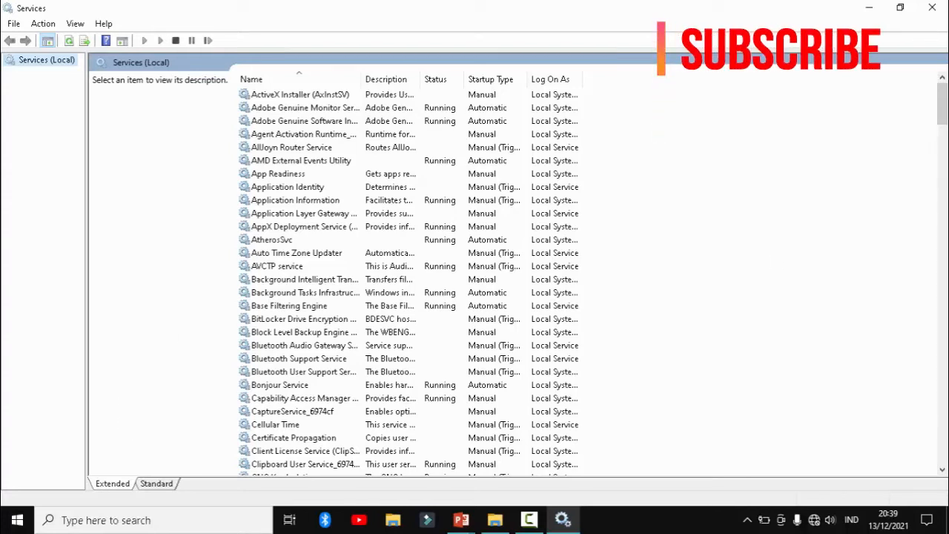
# Find the Windows Update service in the services list and open its properties.
pyautogui.moveTo(944, 98); pyautogui.dragTo(938, 396)
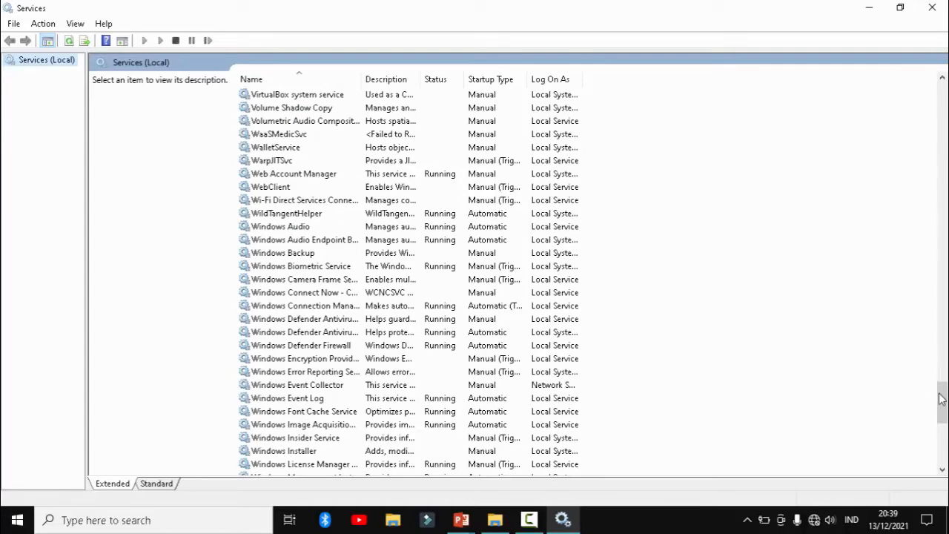
pyautogui.moveTo(943, 400); pyautogui.dragTo(943, 436)
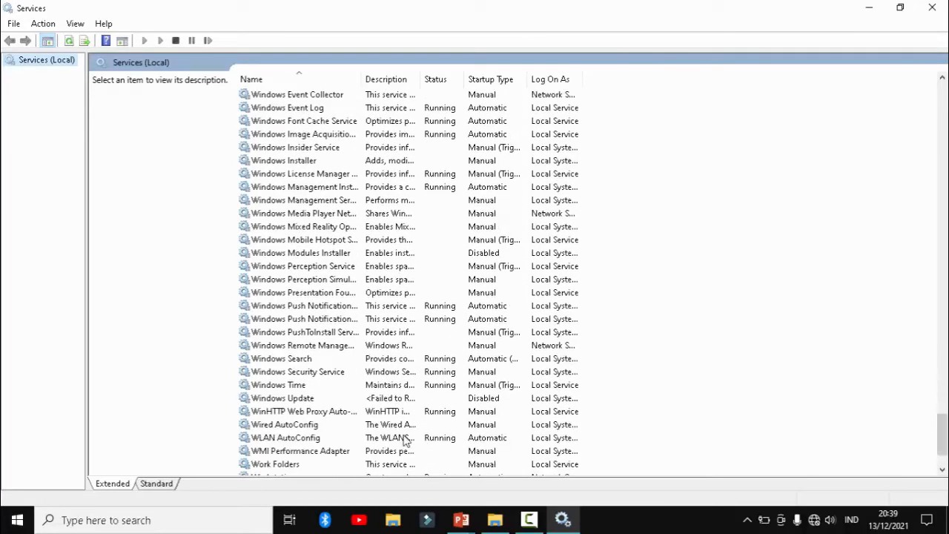
pyautogui.click(295, 399)
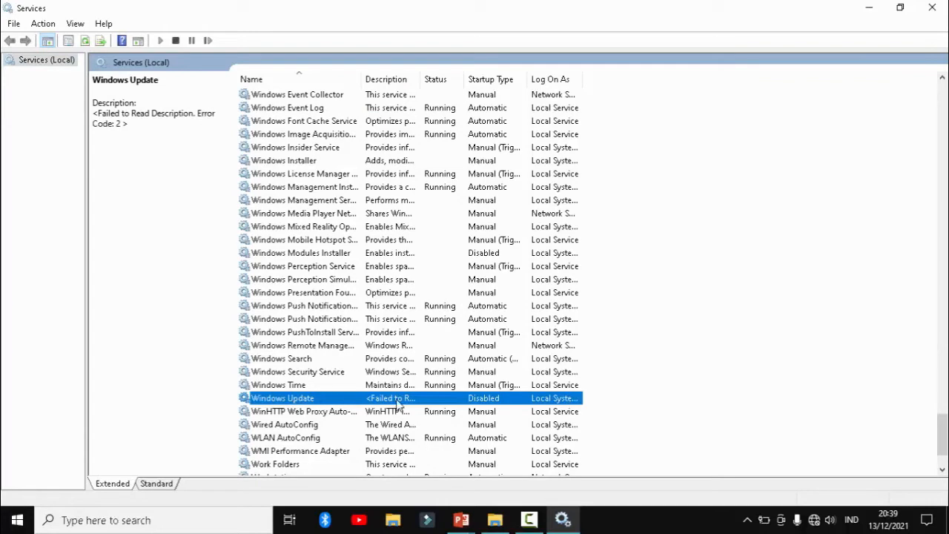
pyautogui.doubleClick(292, 400)
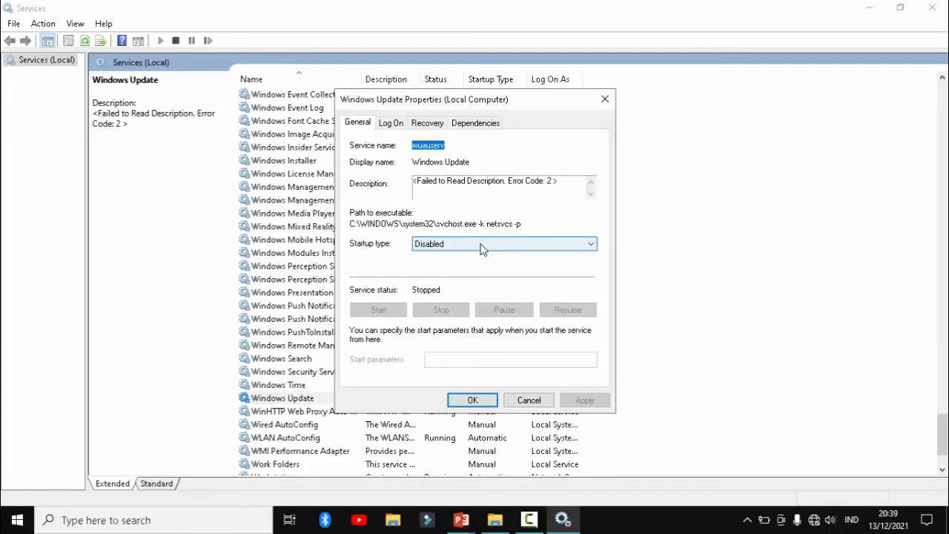
# Look through the startup type choices for Windows Update, and close the properties and the Services console without changes.
pyautogui.click(586, 247)
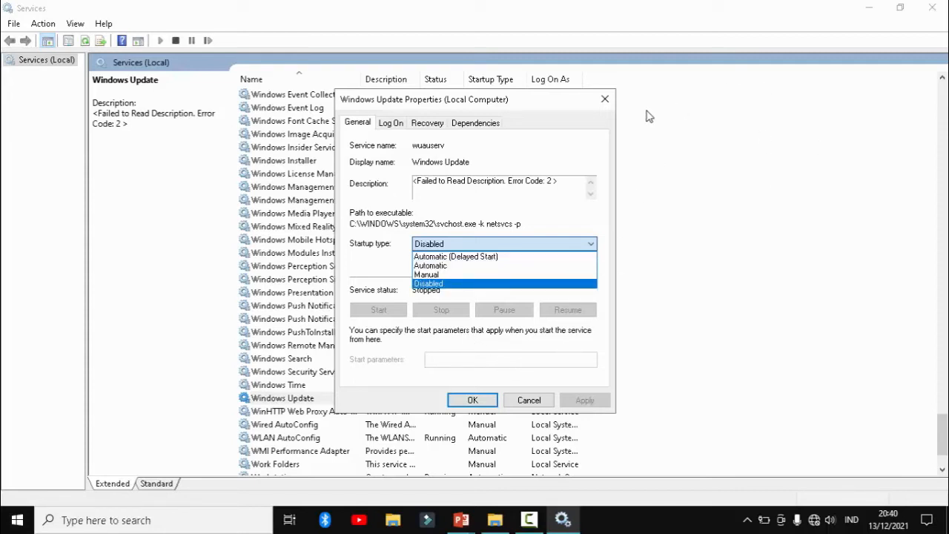
pyautogui.click(614, 107)
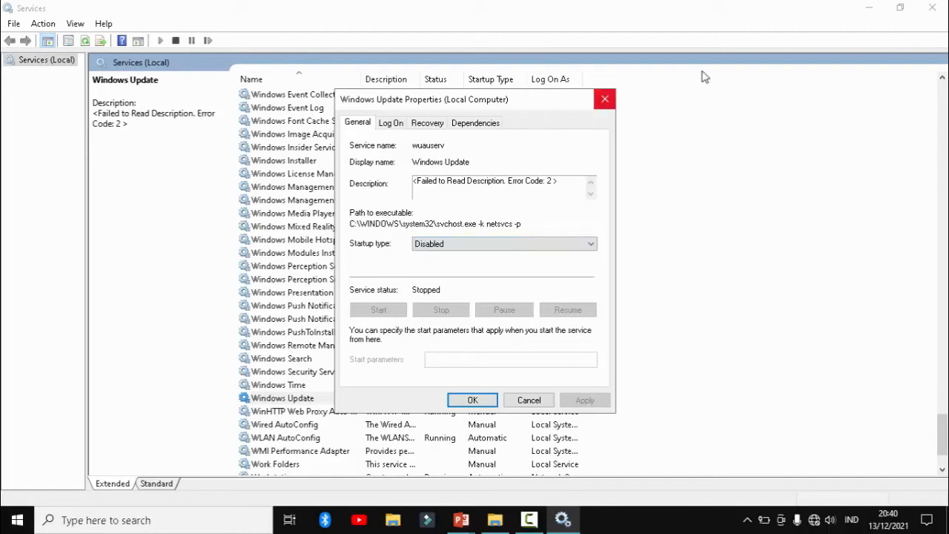
pyautogui.click(604, 102)
pyautogui.click(932, 9)
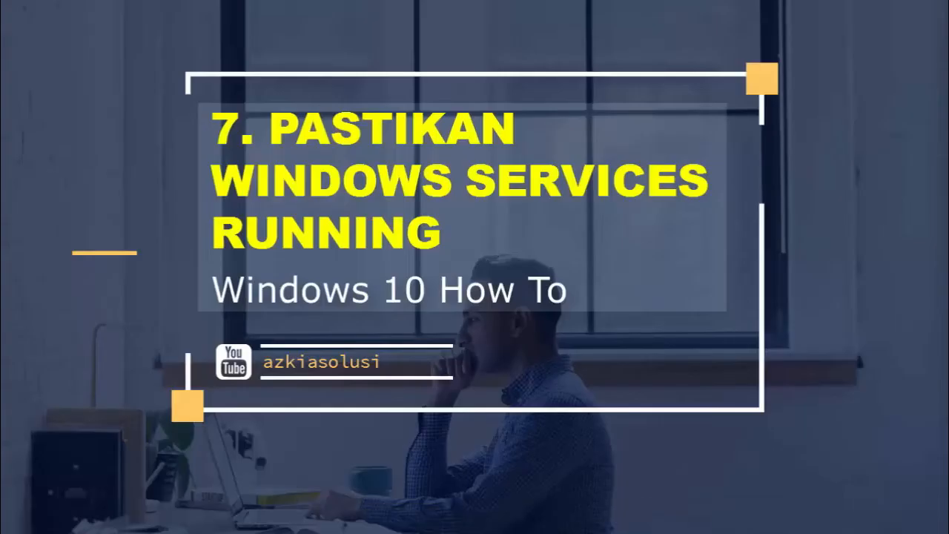
# Advance the slideshow to the next slide and open the Registry Editor by searching for "reg".
pyautogui.click(584, 412)
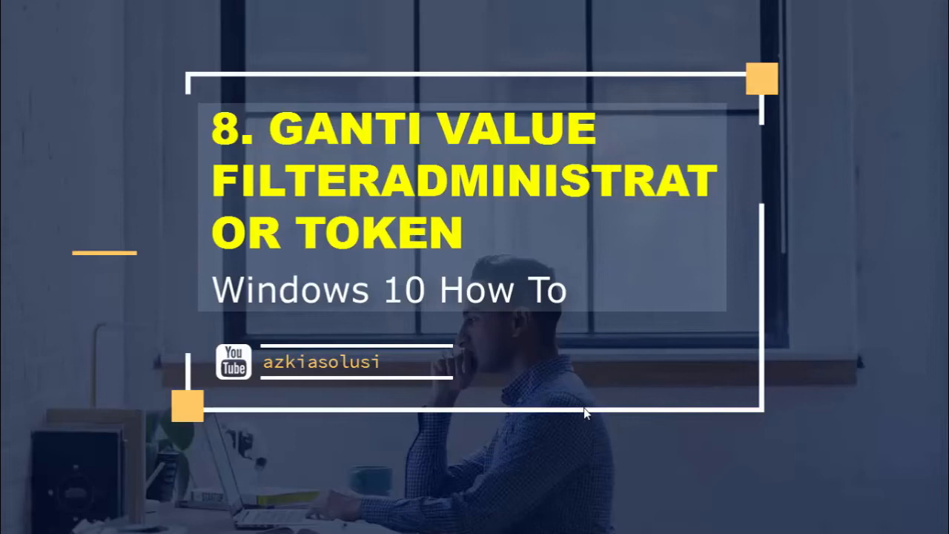
pyautogui.press('super')
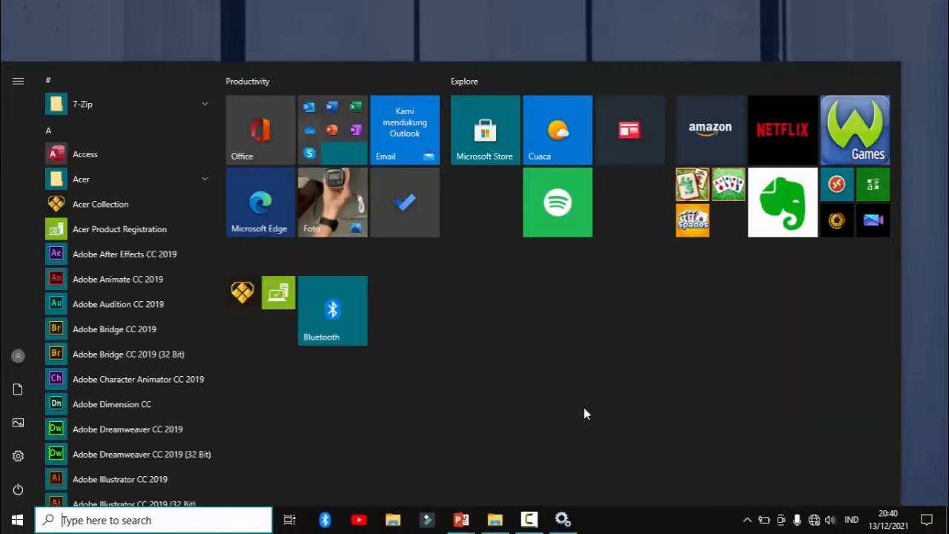
pyautogui.write('reg')
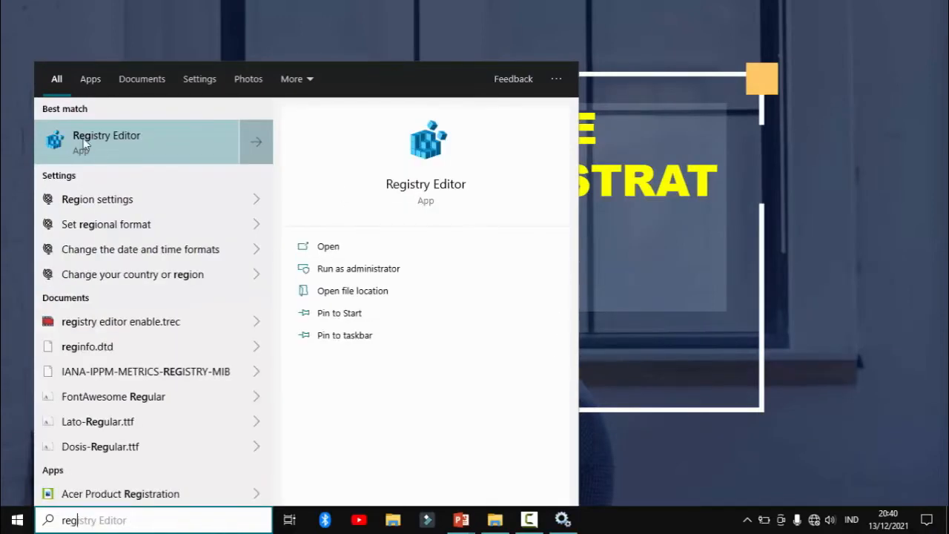
pyautogui.rightClick(107, 151)
pyautogui.click(130, 158)
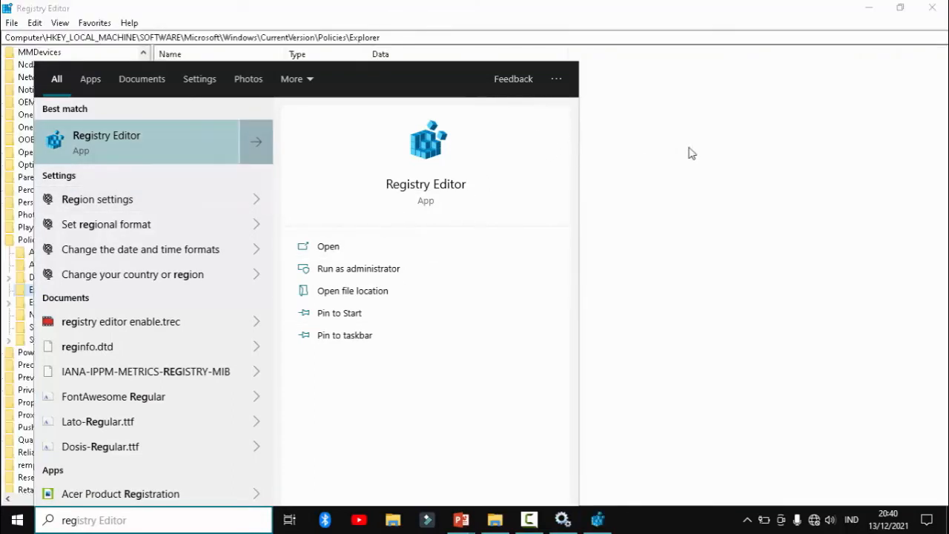
pyautogui.click(689, 152)
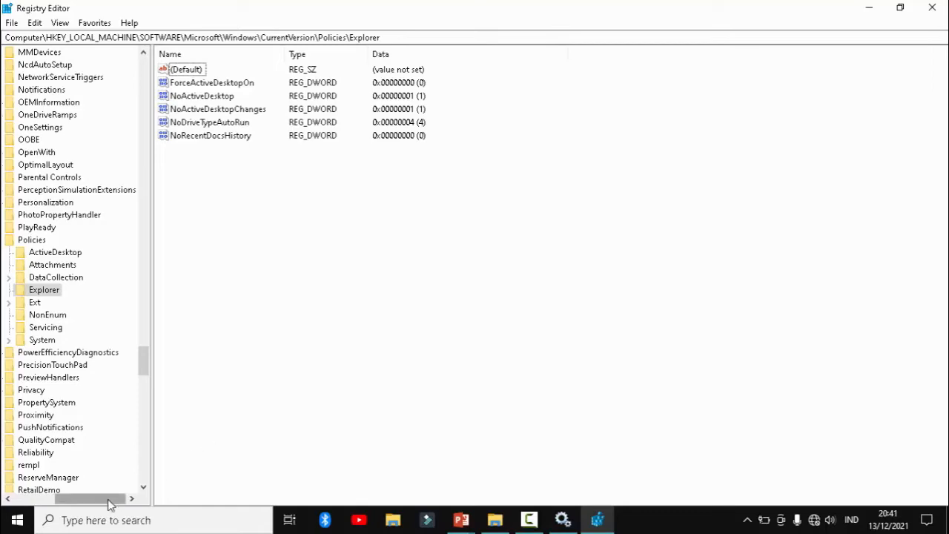
# Return to the top of the registry tree and select the HKEY_LOCAL_MACHINE\SOFTWARE\Microsoft key.
pyautogui.moveTo(112, 498); pyautogui.dragTo(66, 510)
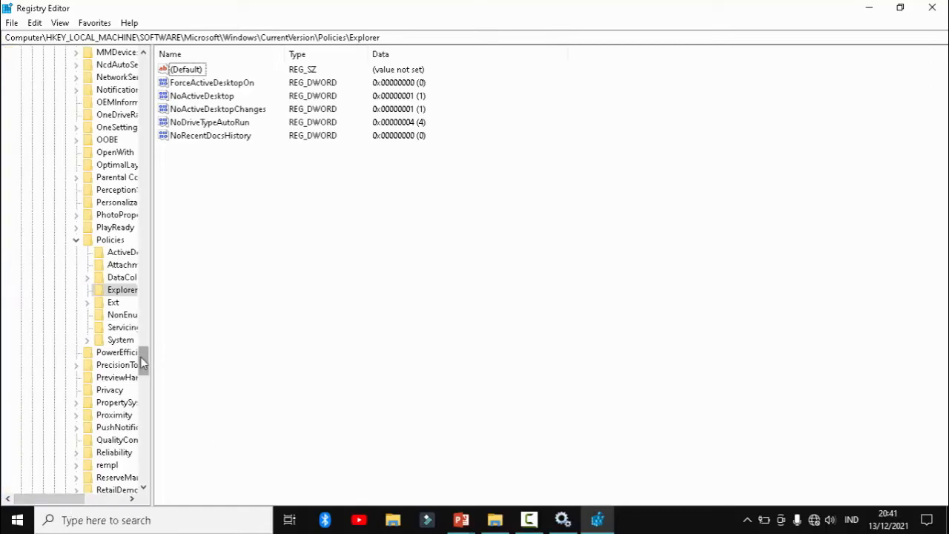
pyautogui.moveTo(140, 357); pyautogui.dragTo(140, 55)
pyautogui.click(21, 91)
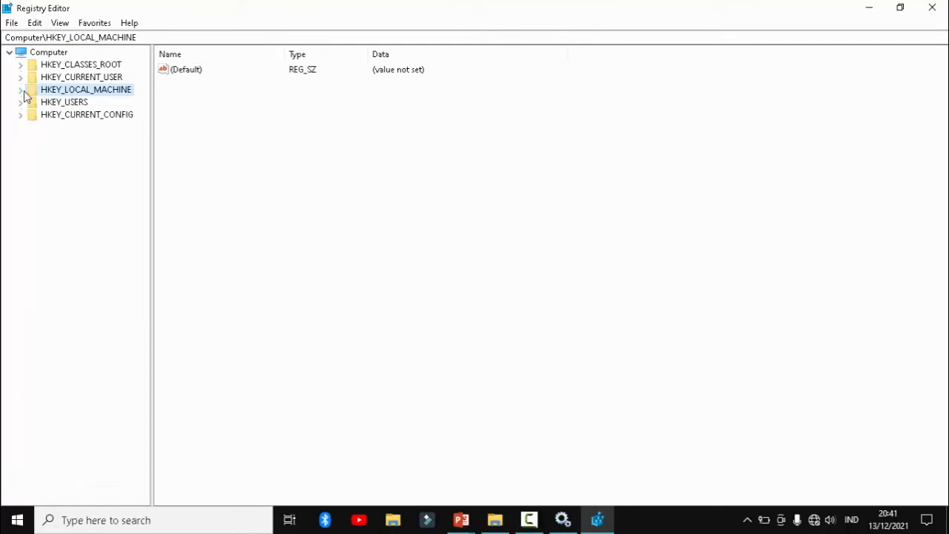
pyautogui.click(21, 90)
pyautogui.click(69, 117)
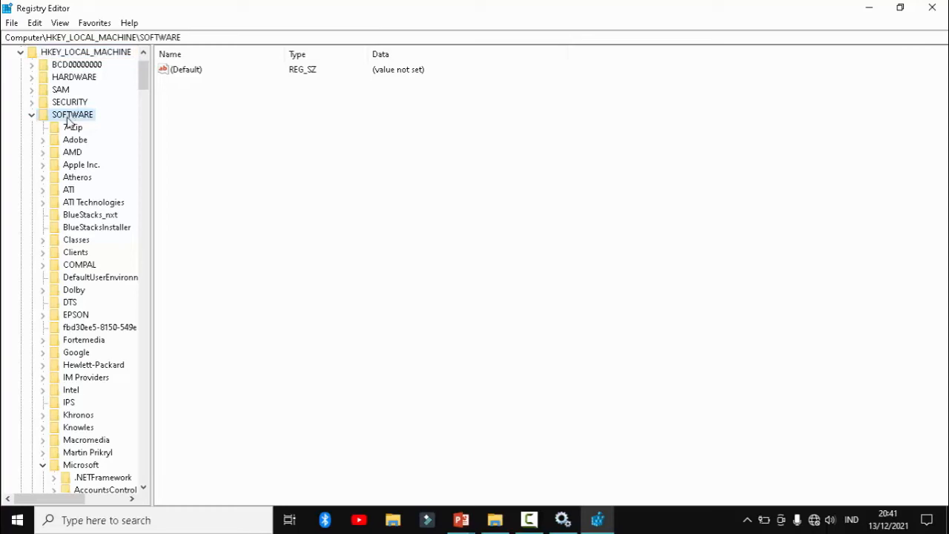
pyautogui.click(84, 466)
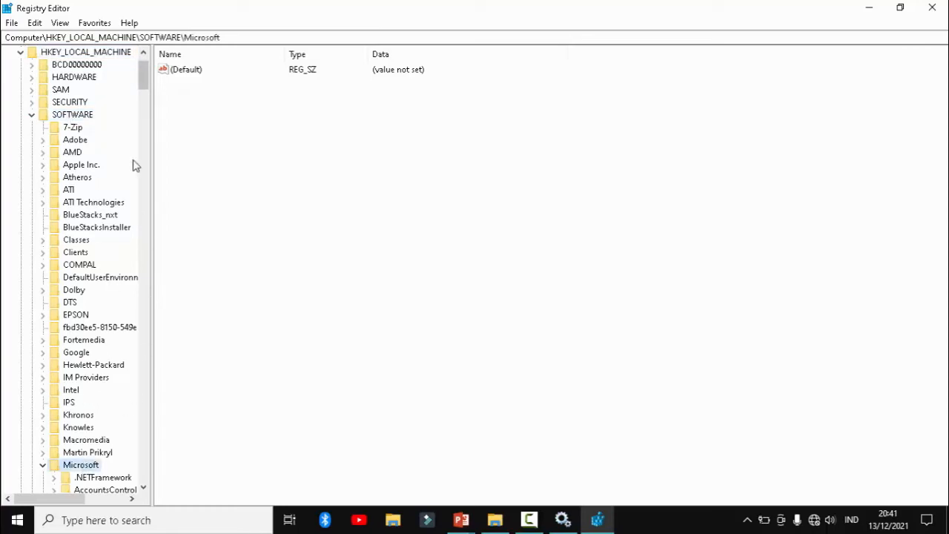
# Find the Windows key under Microsoft and select its CurrentVersion subkey.
pyautogui.moveTo(141, 70); pyautogui.dragTo(116, 118)
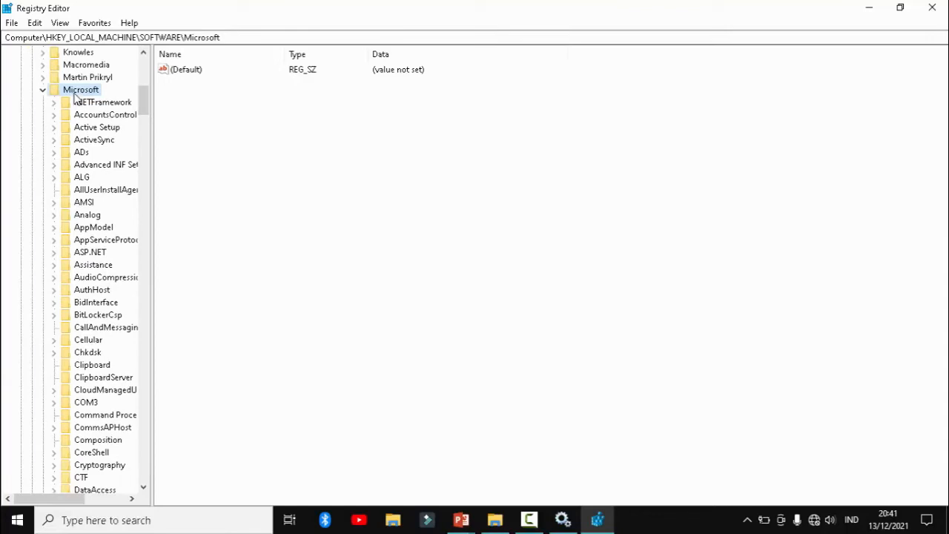
pyautogui.moveTo(145, 116); pyautogui.dragTo(142, 281)
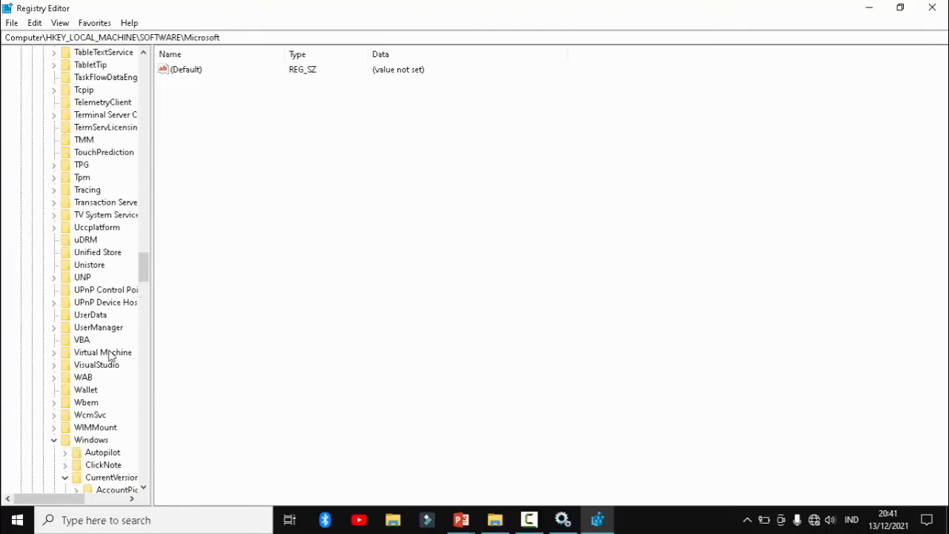
pyautogui.click(94, 441)
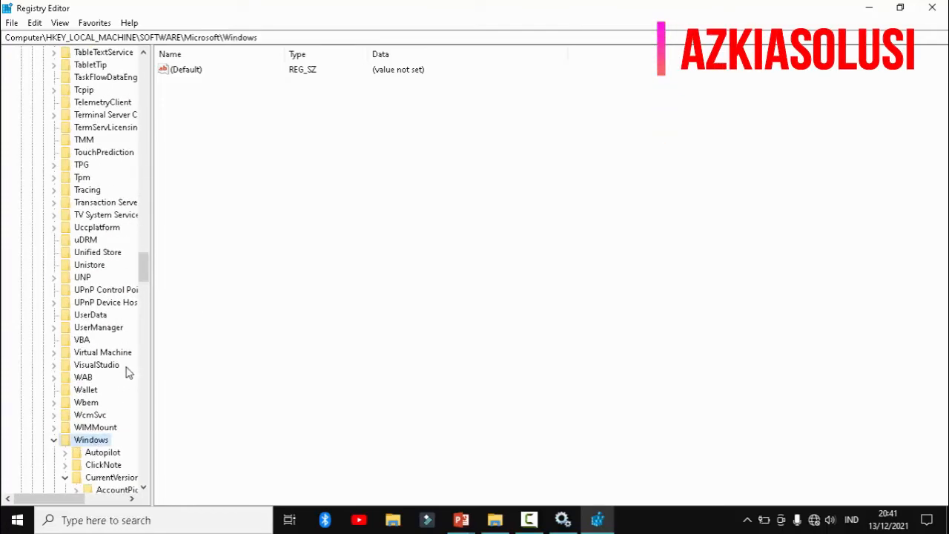
pyautogui.moveTo(144, 269); pyautogui.dragTo(143, 296)
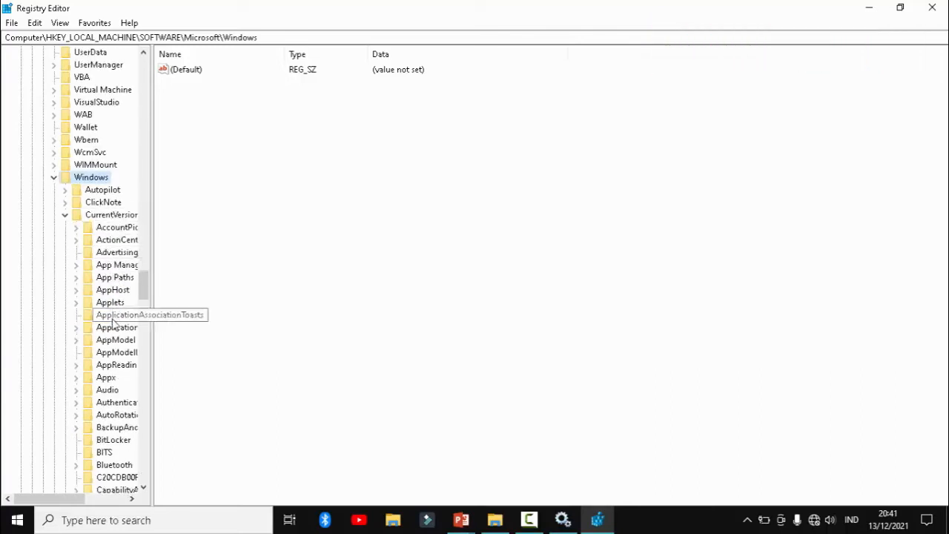
pyautogui.click(112, 215)
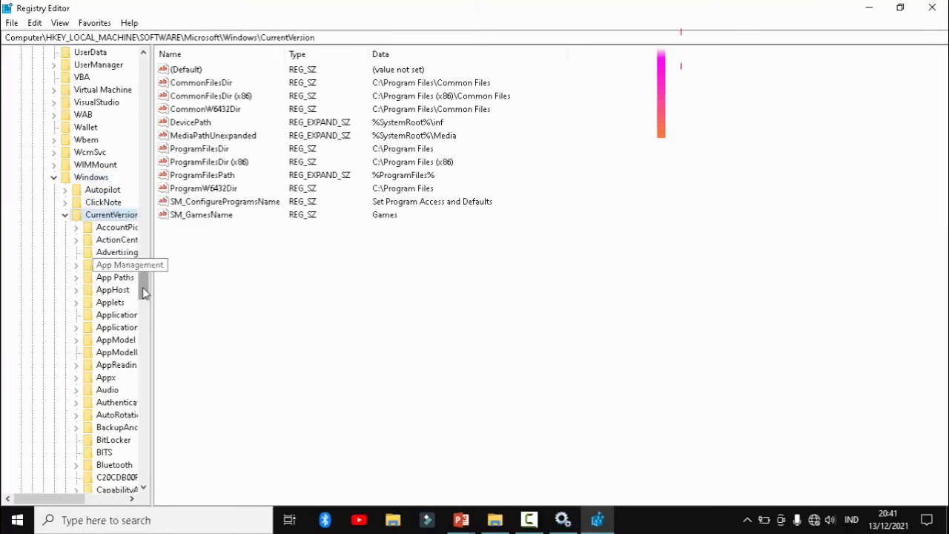
# Find the Policies key under CurrentVersion and select its System subkey.
pyautogui.moveTo(142, 287); pyautogui.dragTo(145, 363)
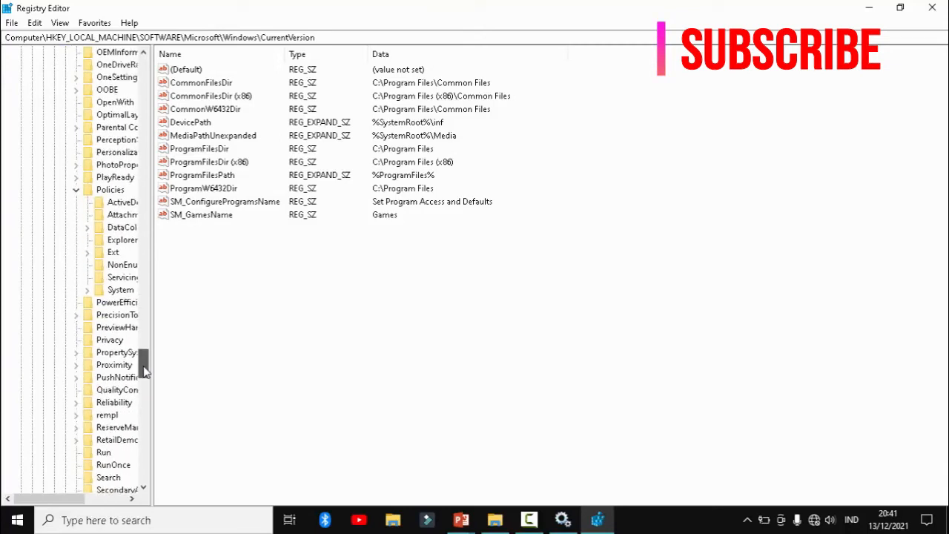
pyautogui.click(144, 192)
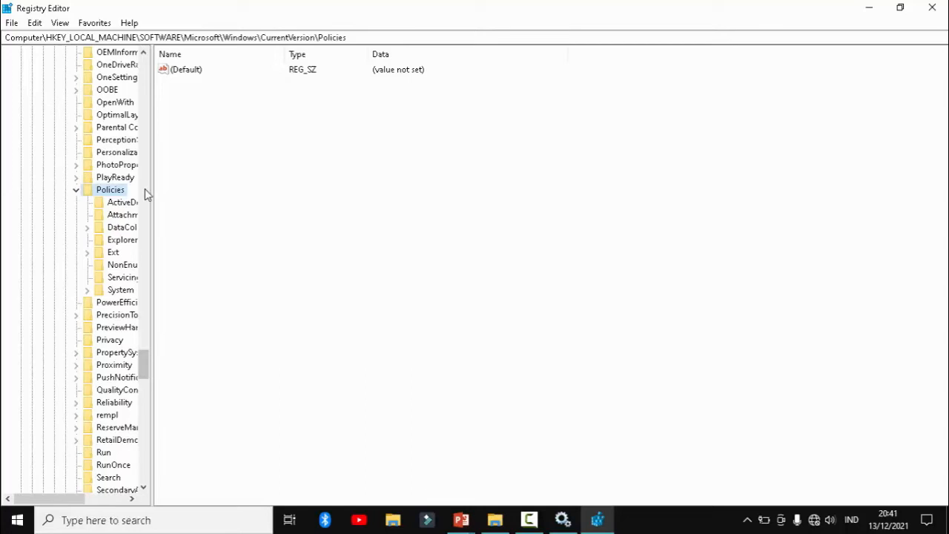
pyautogui.click(121, 290)
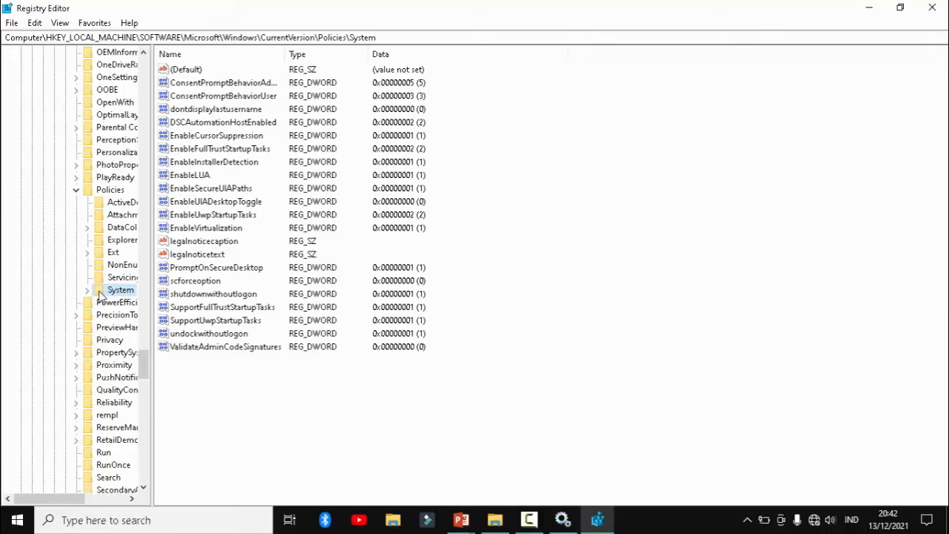
# Expand the System key, look at its Audit and UIPI subkeys, and go back to System.
pyautogui.click(87, 290)
pyautogui.click(129, 304)
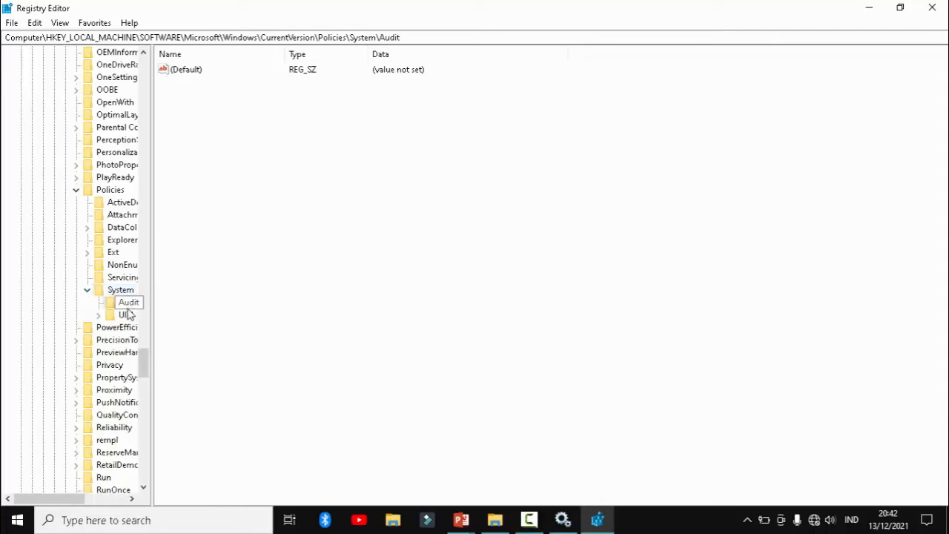
pyautogui.click(126, 316)
pyautogui.click(128, 302)
pyautogui.click(120, 290)
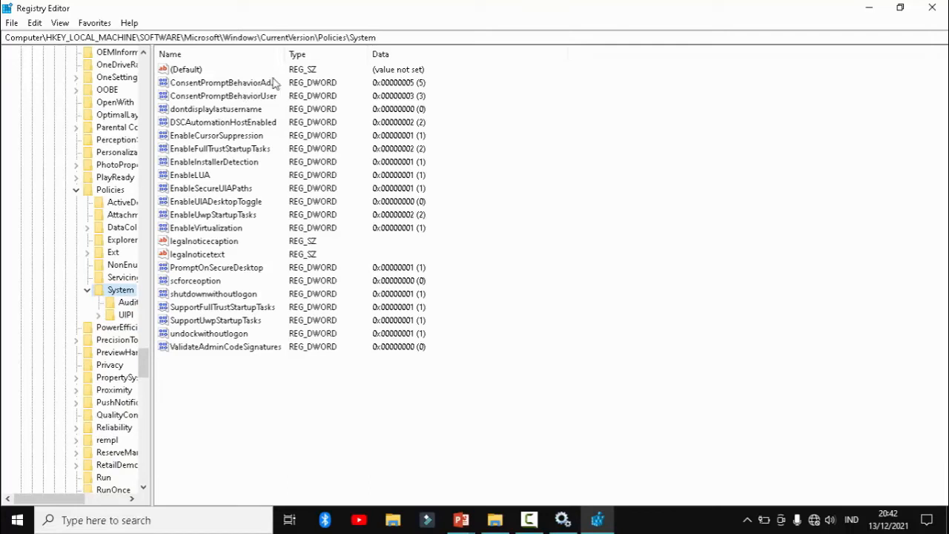
# Create a DWORD (32-bit) value named FilterAdministratorToken in the System key and set its value data to 1.
pyautogui.moveTo(286, 55); pyautogui.dragTo(311, 57)
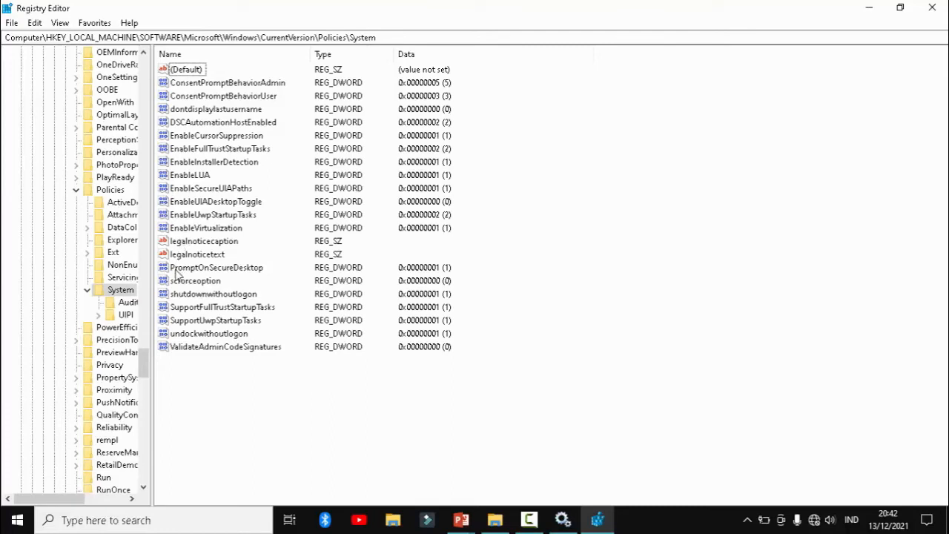
pyautogui.rightClick(200, 396)
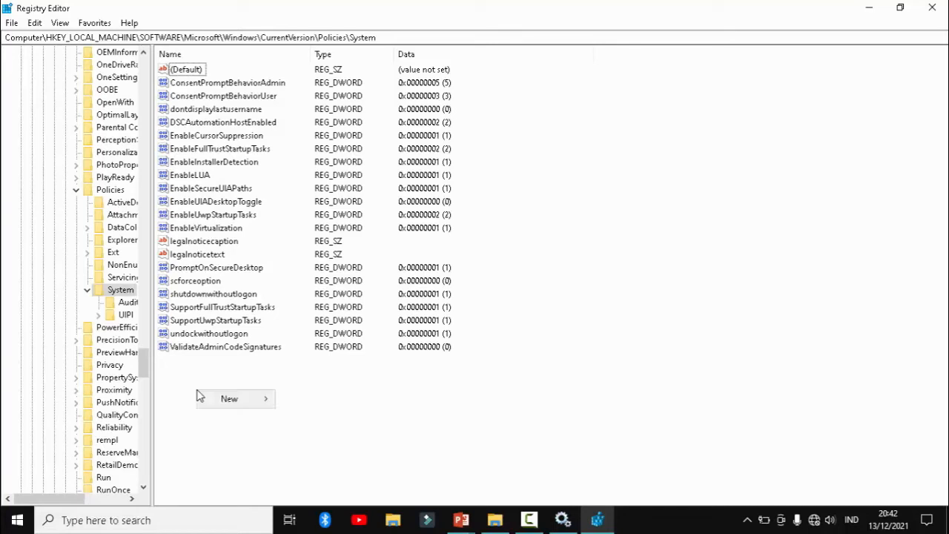
pyautogui.moveTo(240, 400)
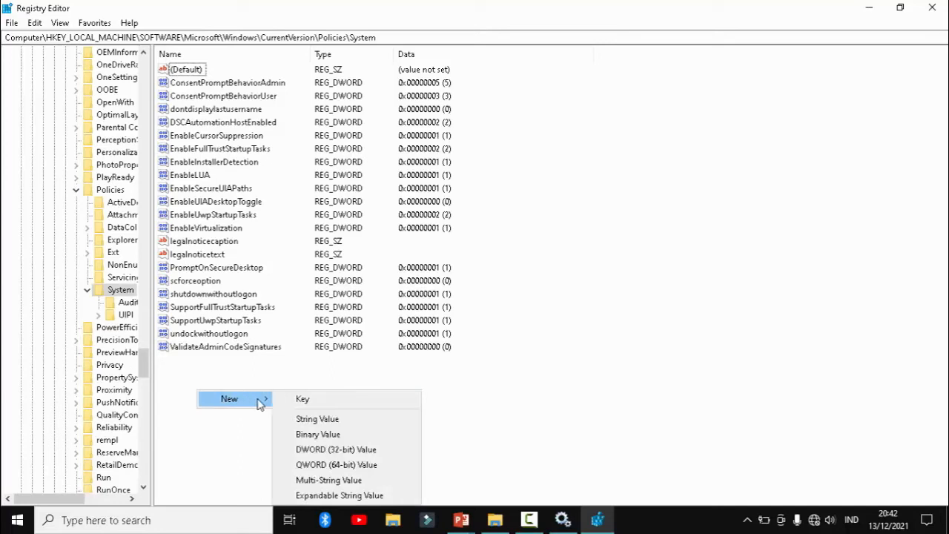
pyautogui.click(327, 449)
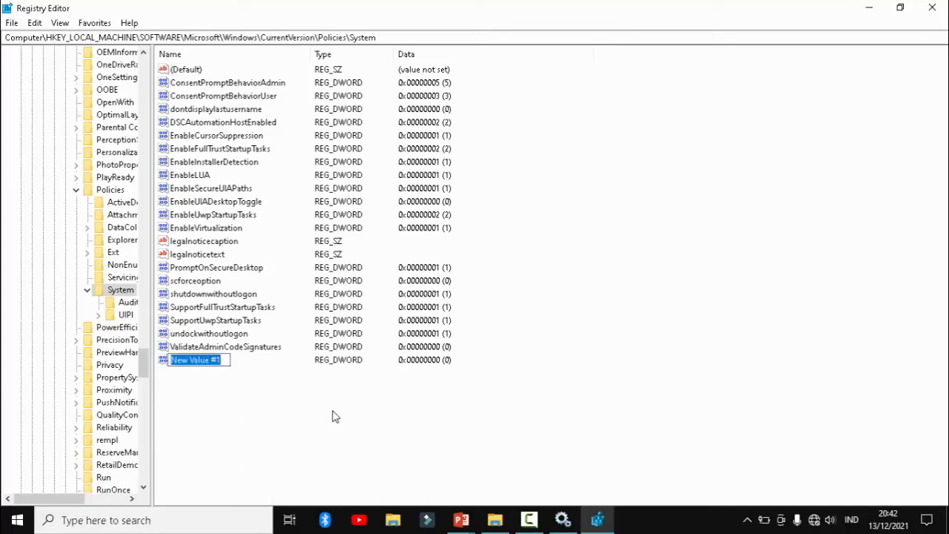
pyautogui.write('FilterAdministrat')
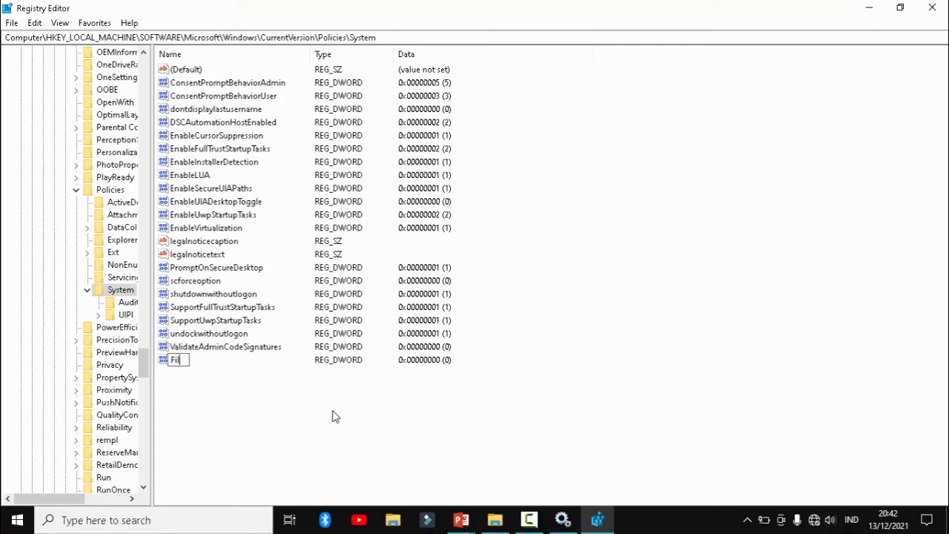
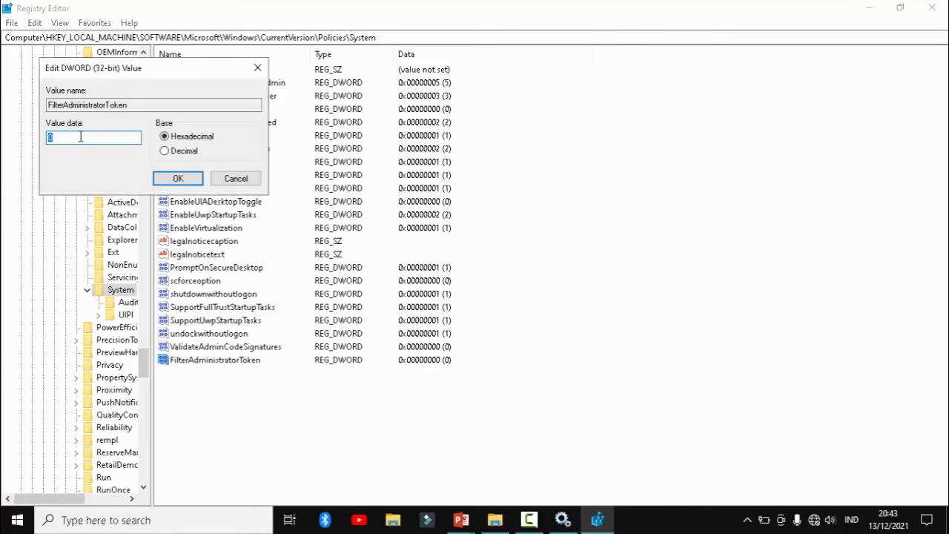
pyautogui.write('1')
pyautogui.click(175, 184)
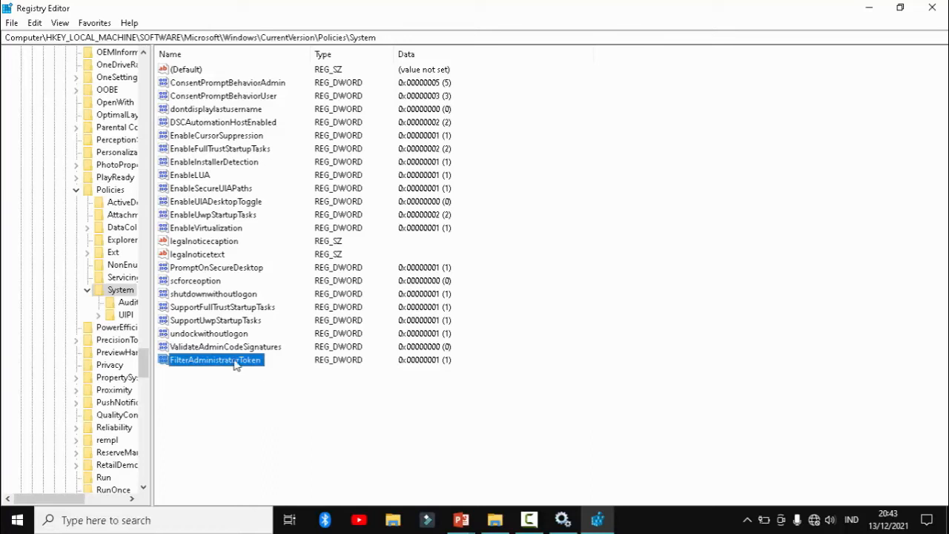
# Open Microsoft Store by searching for "mi", and close its window.
pyautogui.click(528, 520)
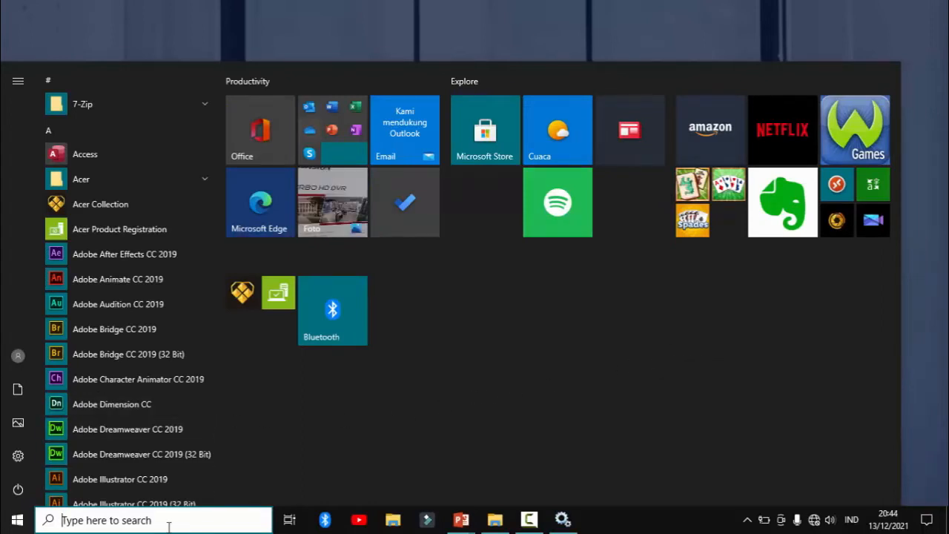
pyautogui.write('mi')
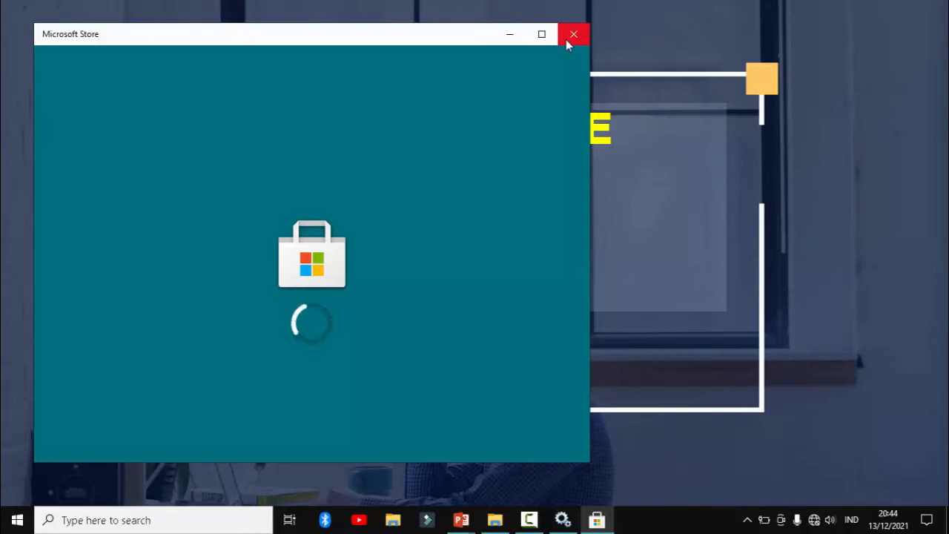
pyautogui.click(573, 34)
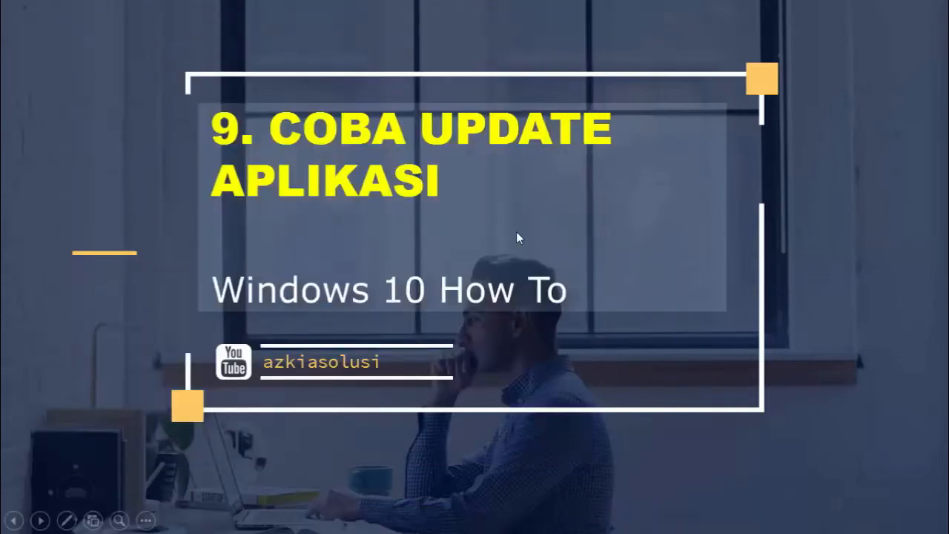
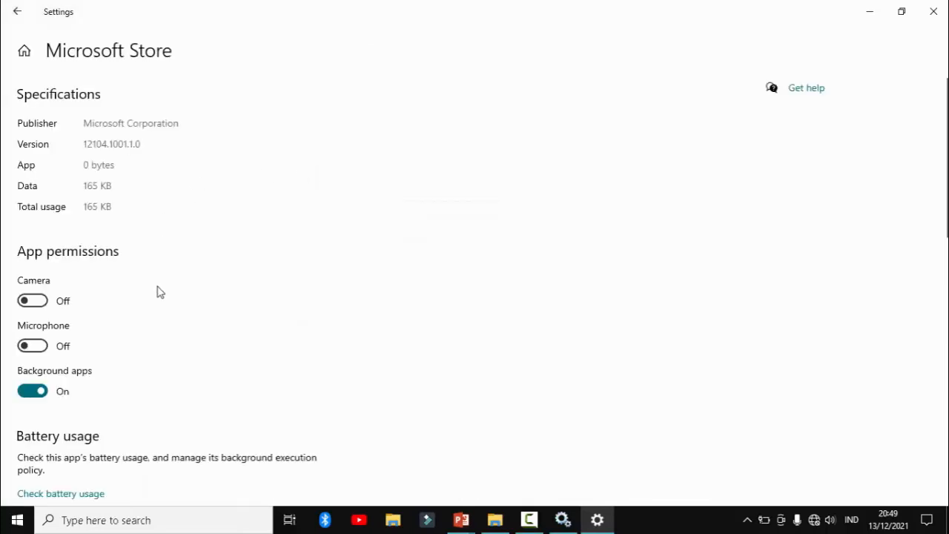
# Find the Reset section in the Microsoft Store app settings and reset the app.
pyautogui.scroll(-3, 162, 290)
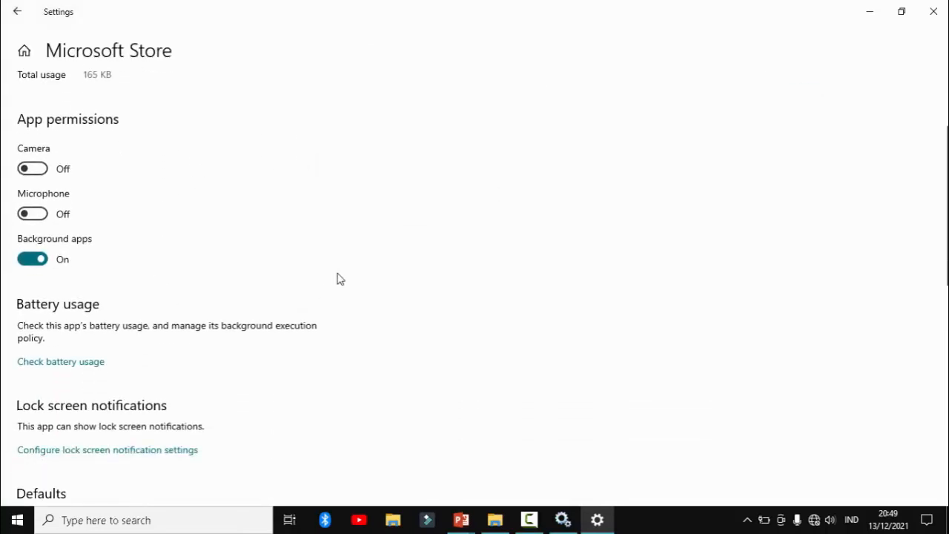
pyautogui.scroll(-2, 326, 289)
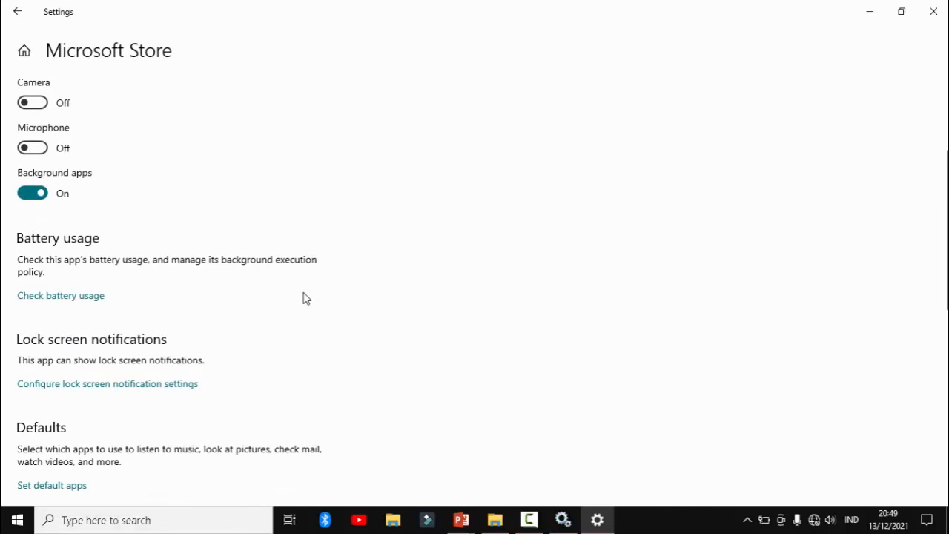
pyautogui.scroll(-2, 303, 297)
pyautogui.scroll(-2, 303, 297)
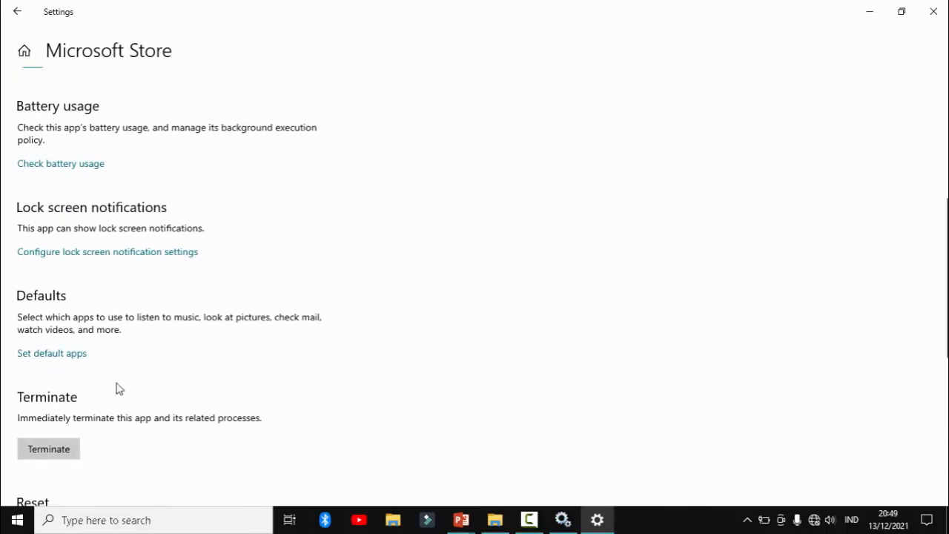
pyautogui.scroll(-3, 116, 389)
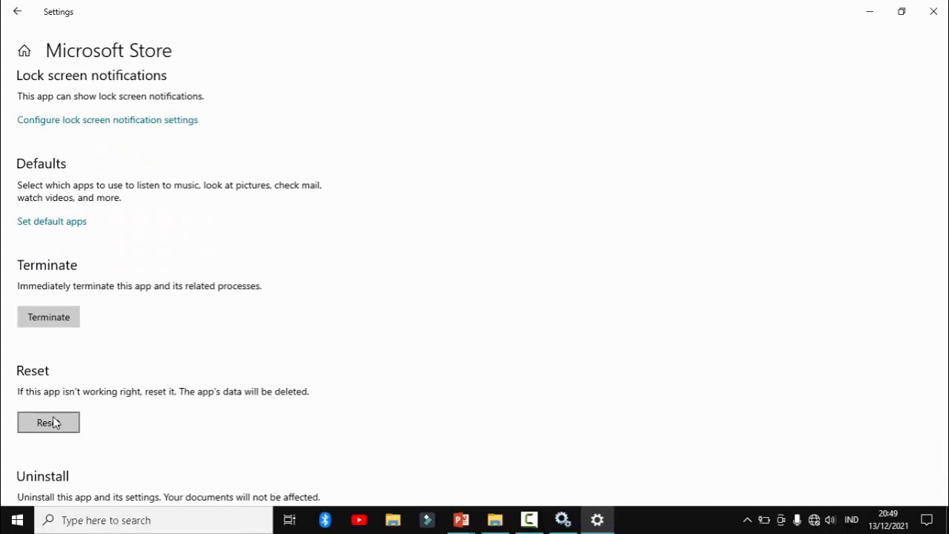
pyautogui.click(53, 422)
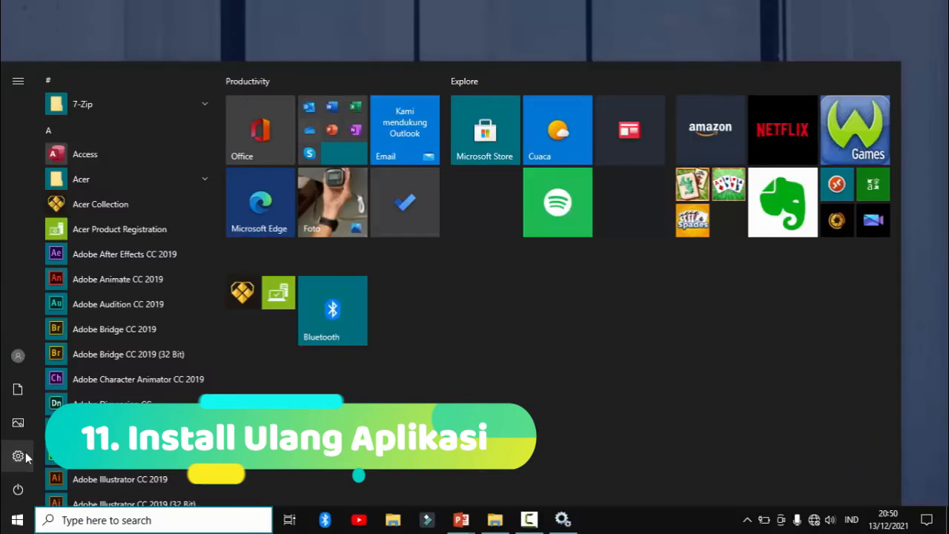
# Open Apps & features in Windows Settings and expand the Acer Configuration Manager entry to show its uninstall option.
pyautogui.click(22, 454)
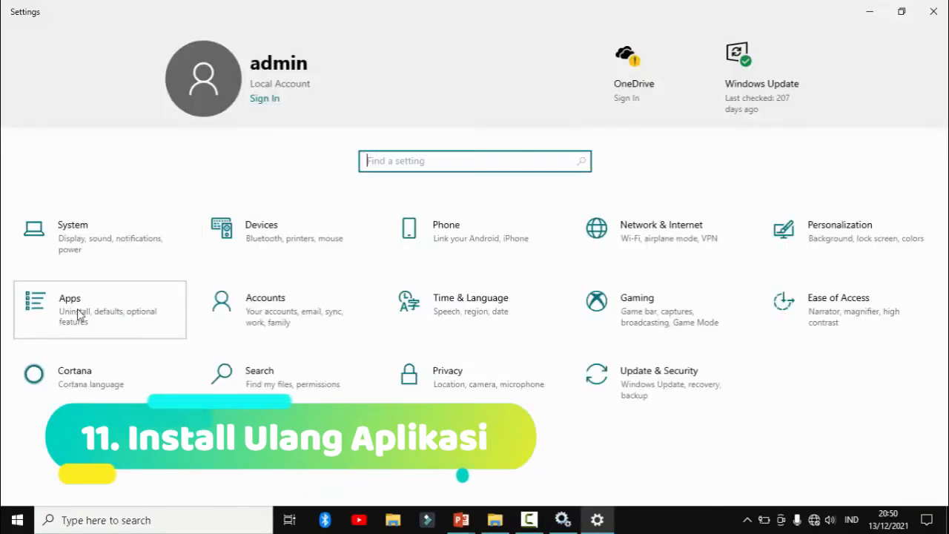
pyautogui.click(77, 310)
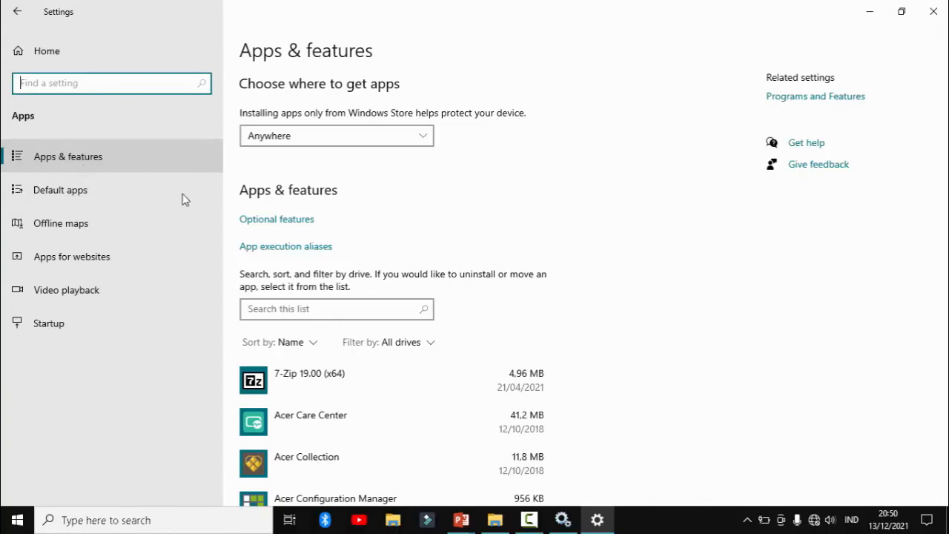
pyautogui.scroll(-4, 451, 286)
pyautogui.scroll(-2, 443, 289)
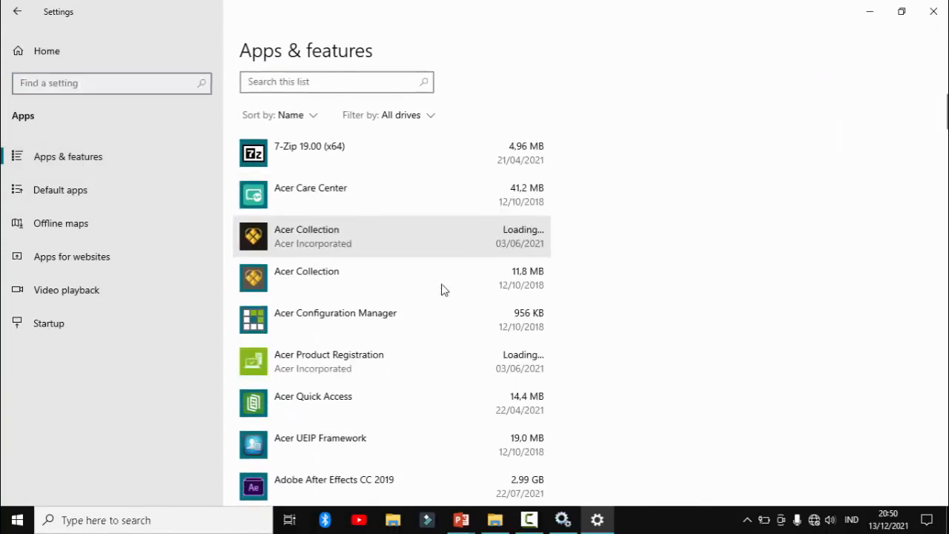
pyautogui.scroll(-2, 442, 289)
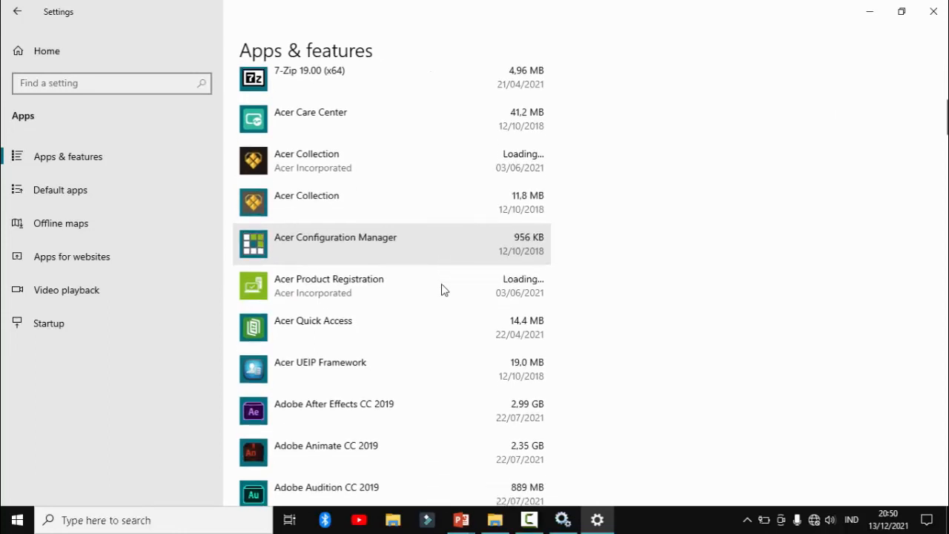
pyautogui.click(406, 235)
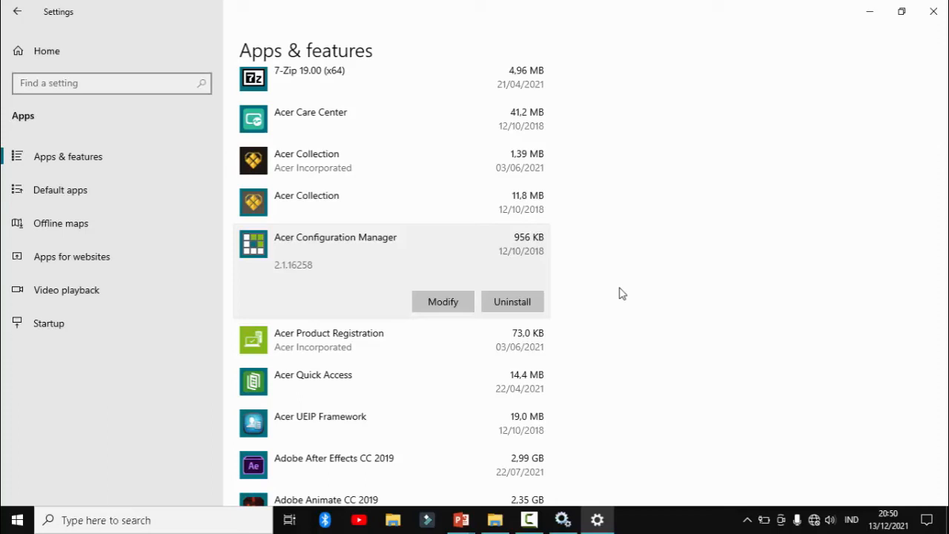
# Close the Apps & features settings and open the Windows Update page under Update & Security in Windows Settings.
pyautogui.click(929, 12)
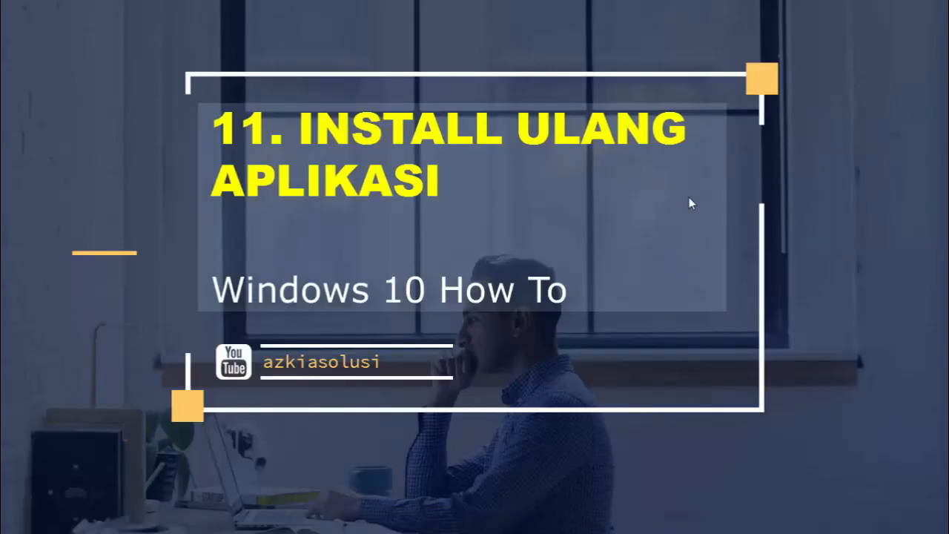
pyautogui.click(689, 197)
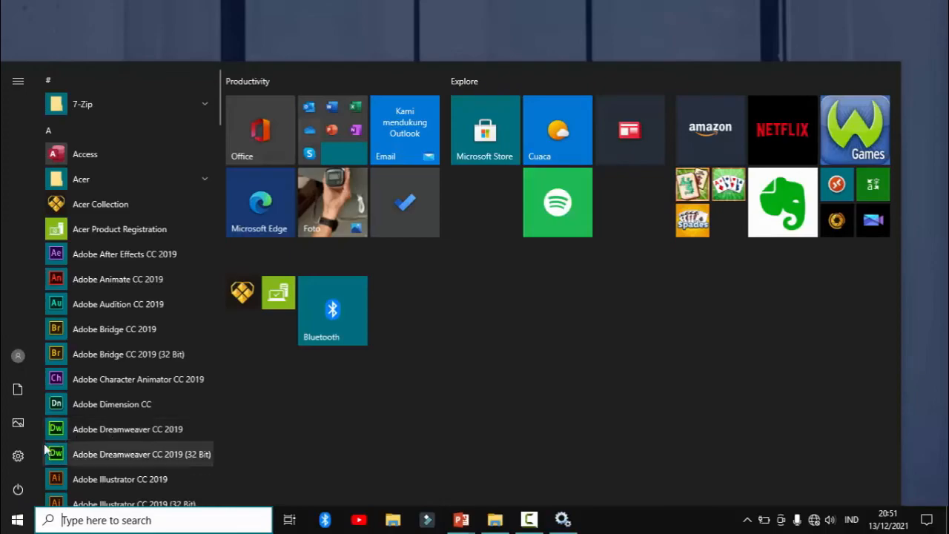
pyautogui.click(27, 454)
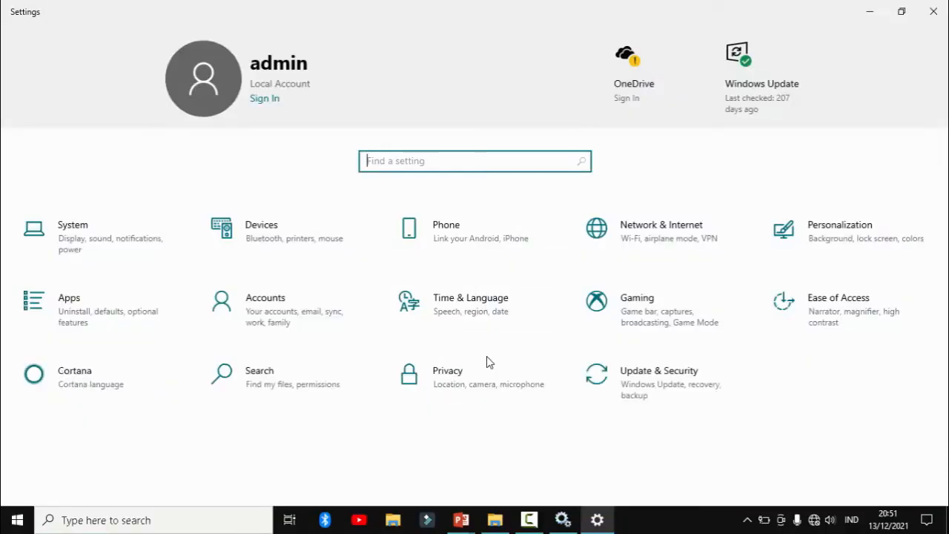
pyautogui.click(665, 384)
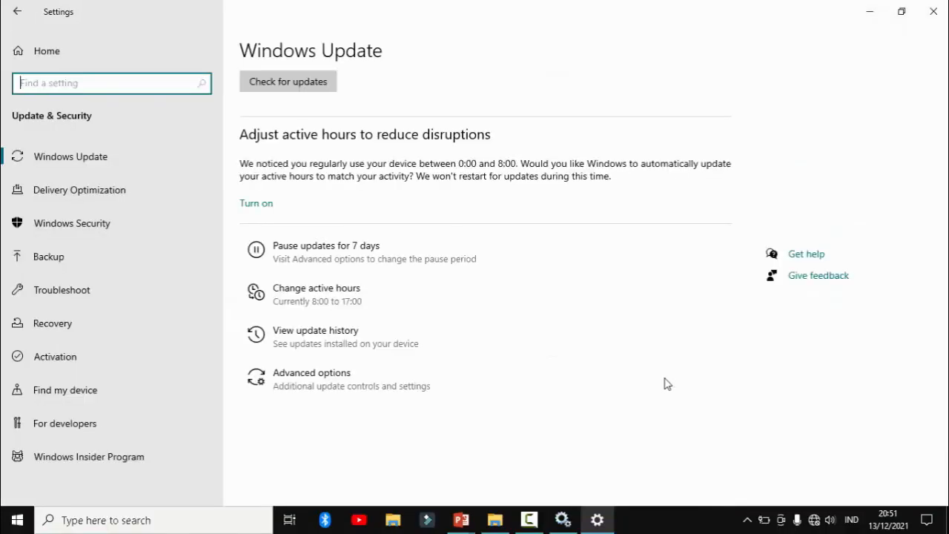
pyautogui.click(74, 162)
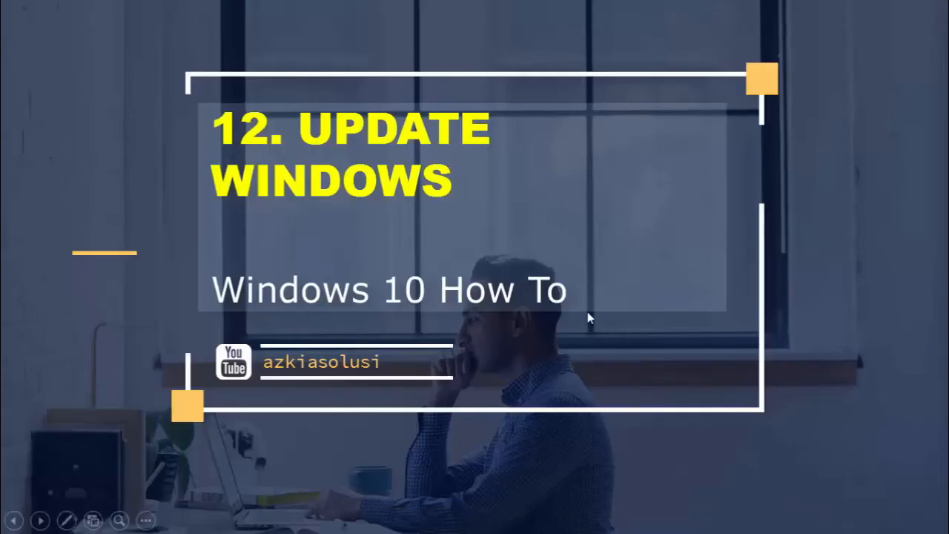
# Advance past the Update Windows slide and open the Recovery page under Update & Security to show the Reset this PC option.
pyautogui.click(587, 312)
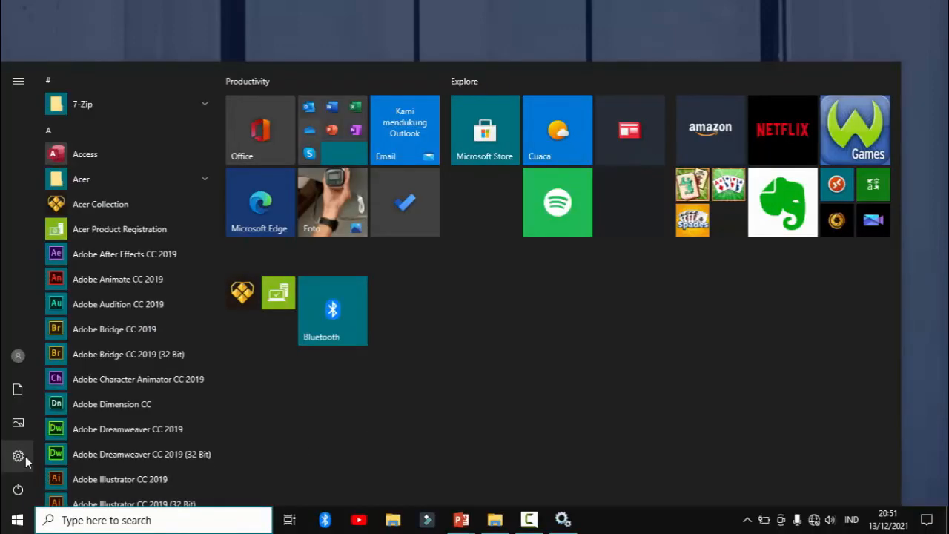
pyautogui.click(23, 456)
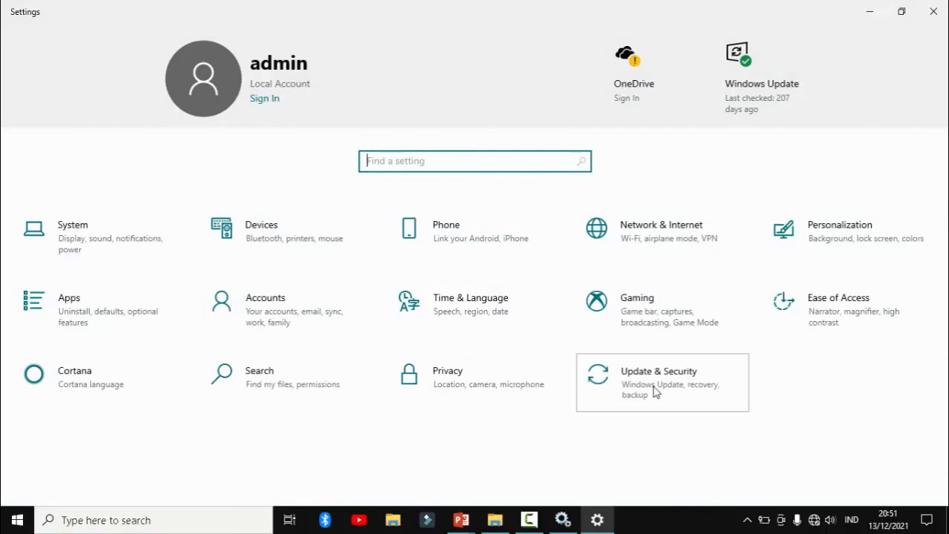
pyautogui.click(655, 392)
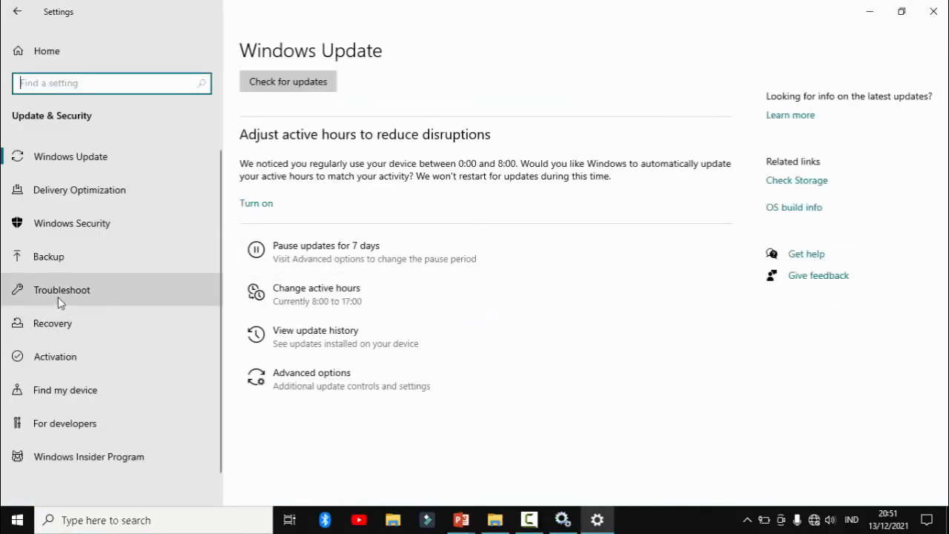
pyautogui.click(57, 321)
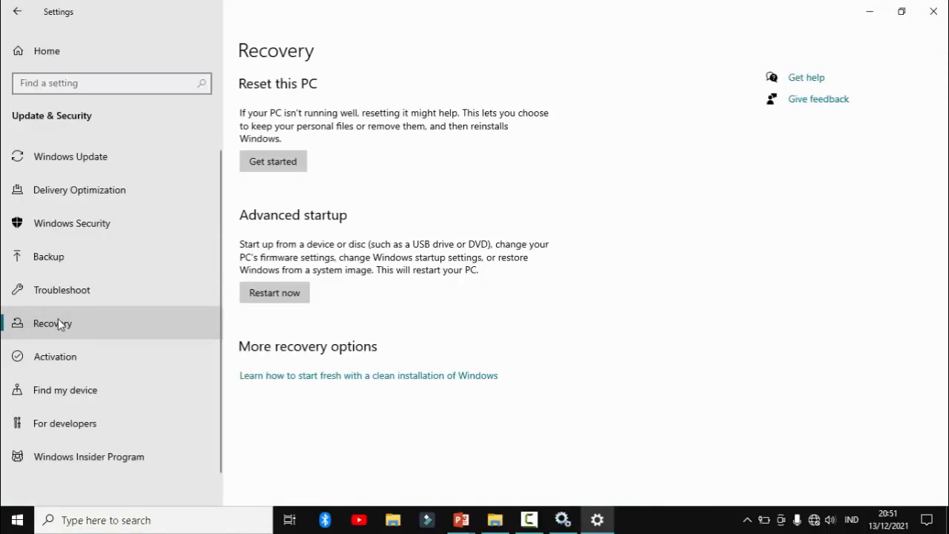